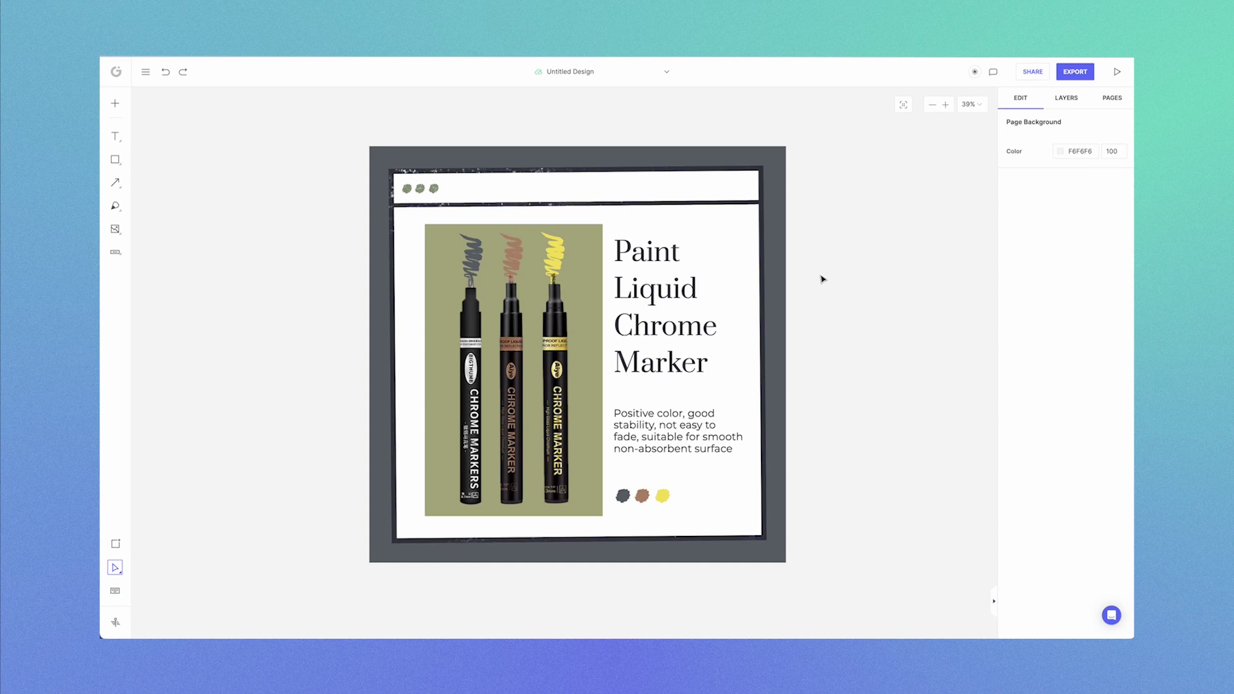
Show the chrome marker design's layers list, which holds the single Canvas 1 layer.
left_click(1064, 97)
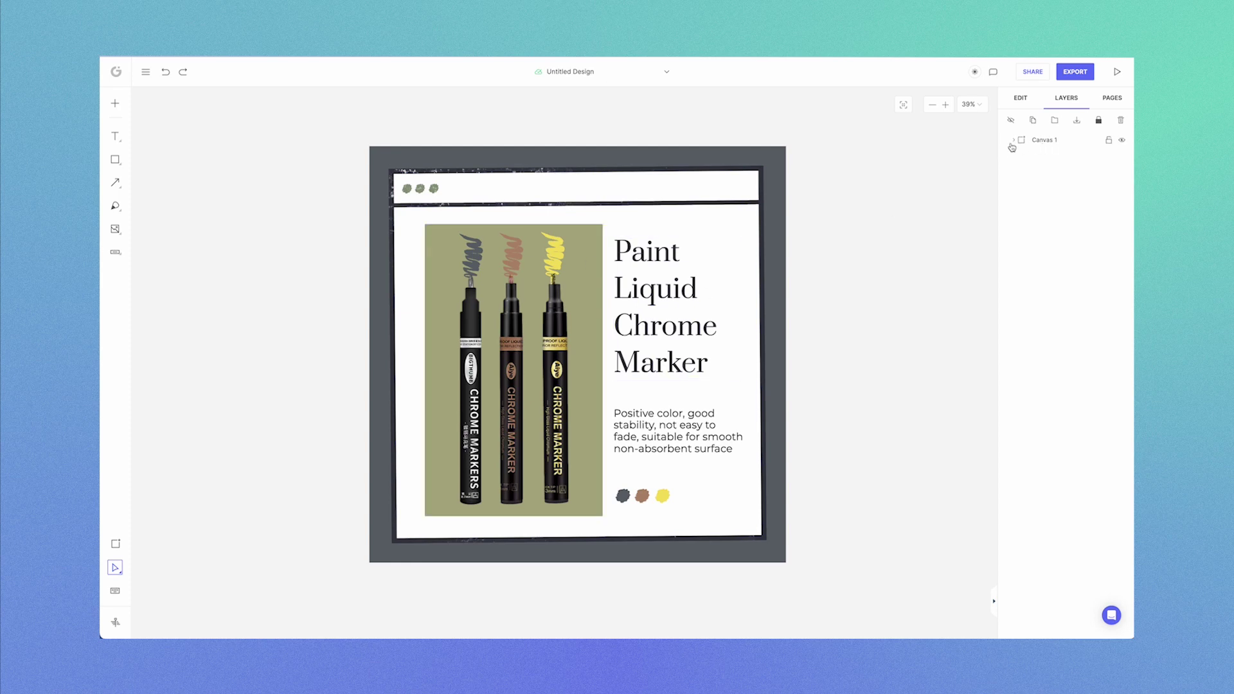
Expand Canvas 1 in Layers, select the yellow swatch and try dragging it around the artboard.
left_click(1014, 141)
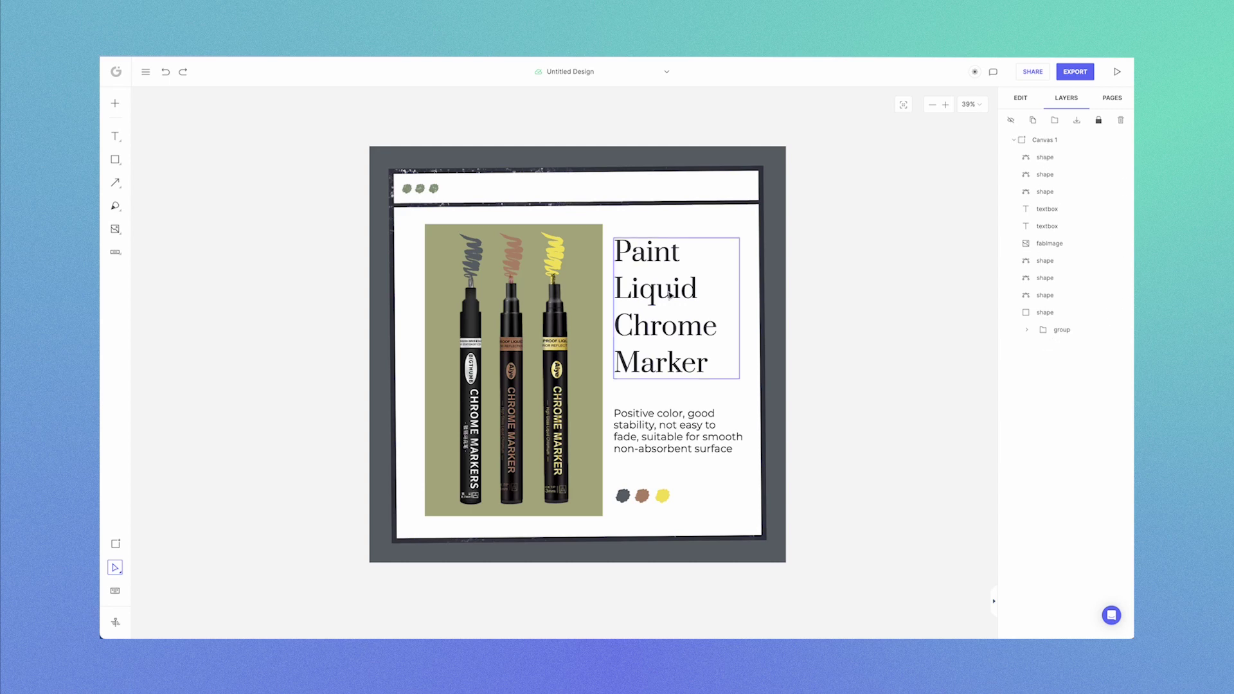
left_click(1045, 158)
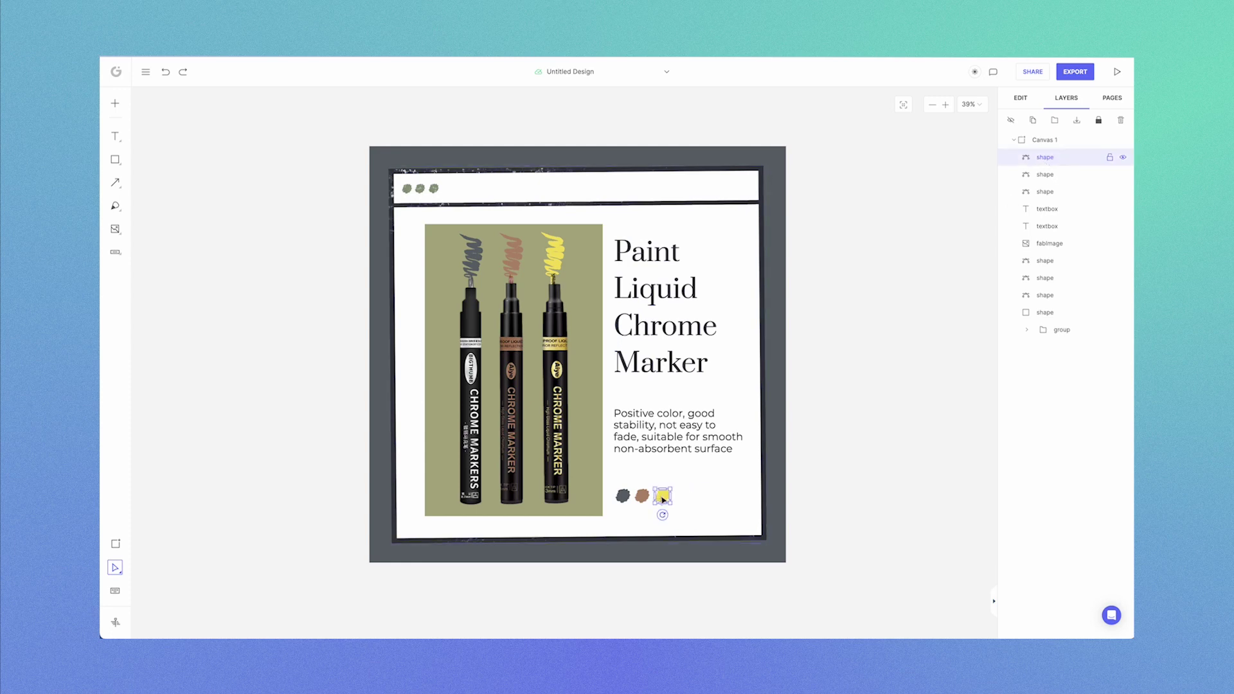
left_click_drag(663, 499, 870, 486)
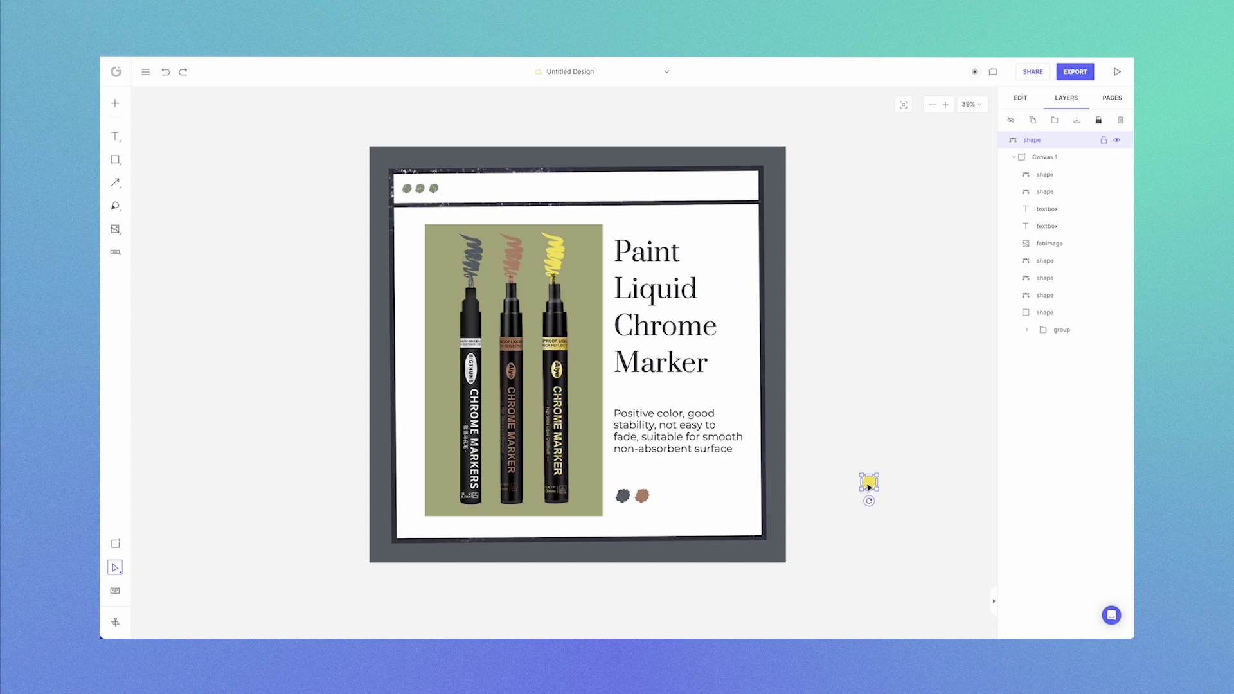
left_click_drag(868, 486, 665, 497)
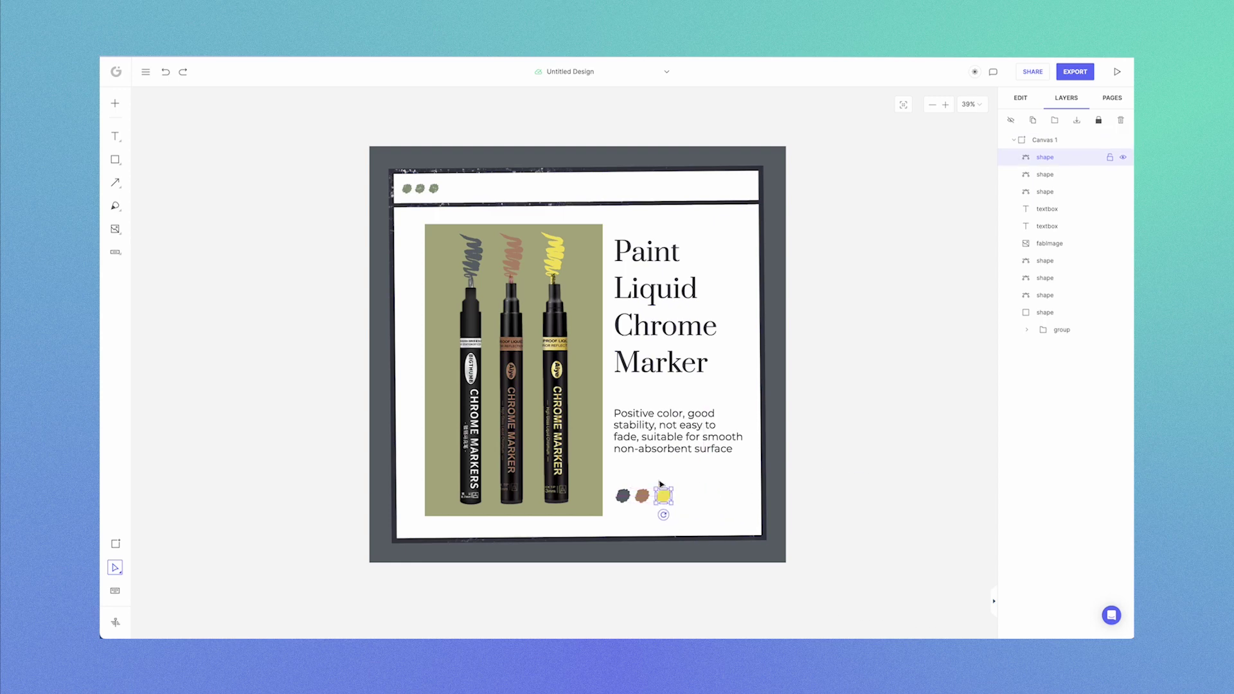
Move the yellow swatch off the artboard so it sits at Canvas 1's right edge.
left_click(520, 158)
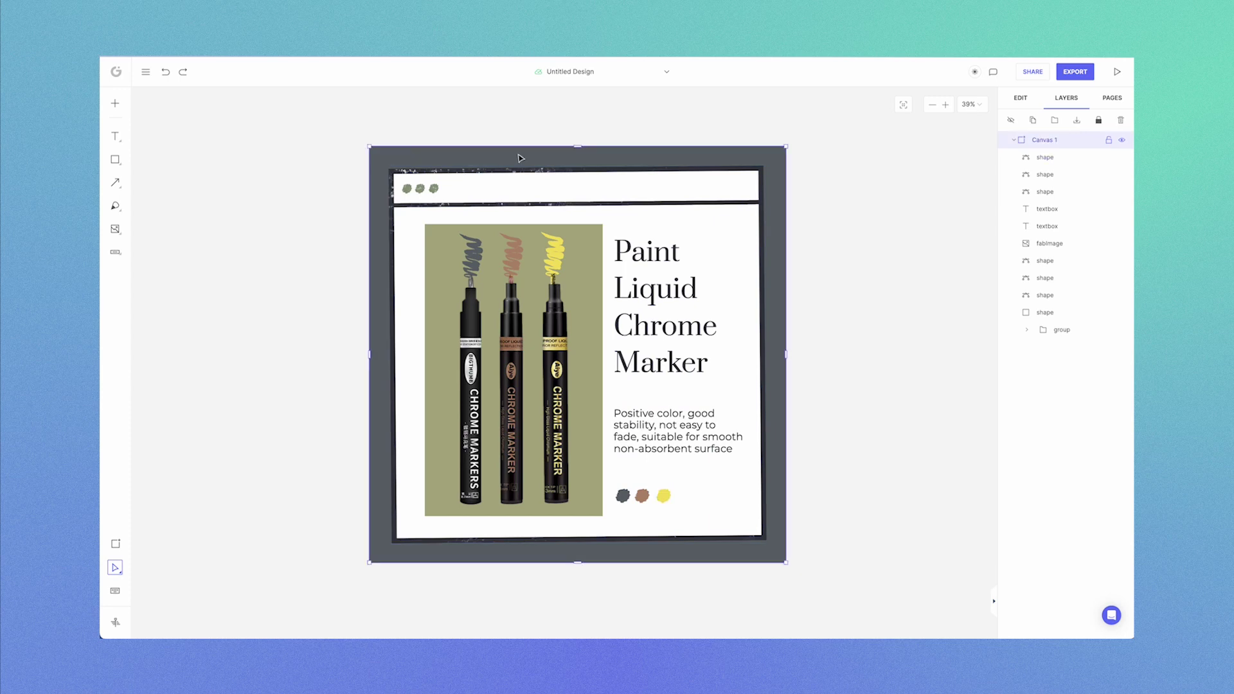
left_click(1071, 69)
left_click(913, 297)
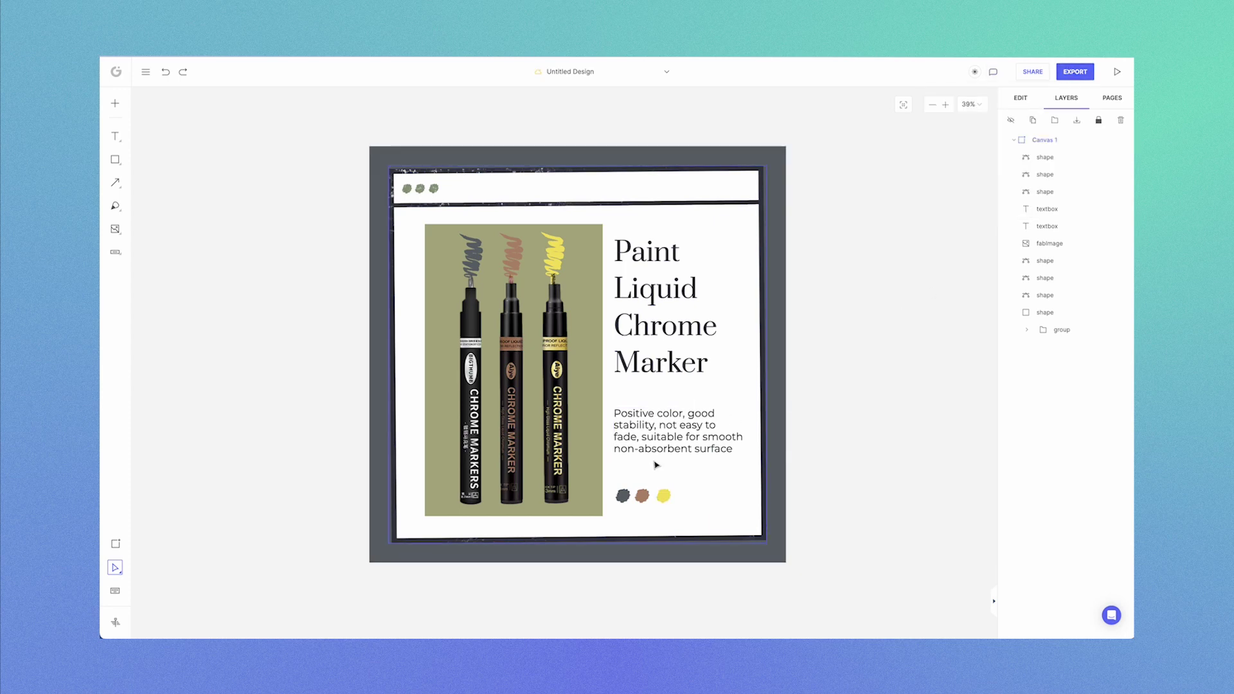
left_click_drag(663, 495, 875, 500)
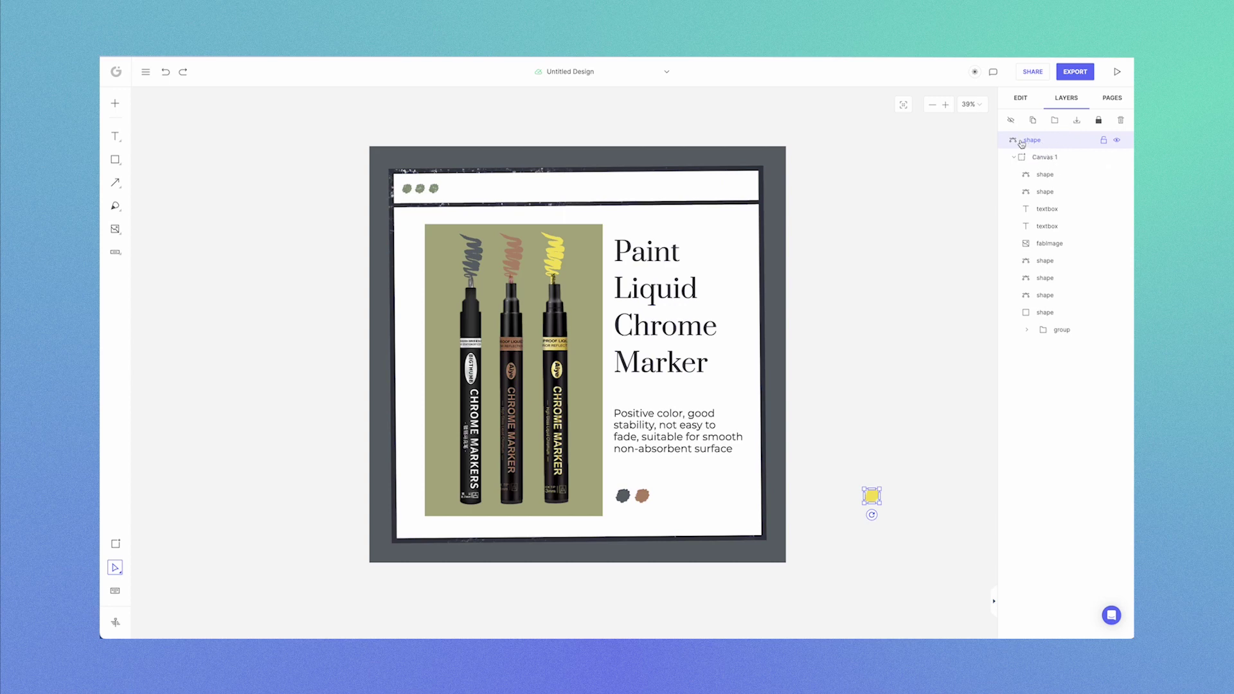
left_click_drag(872, 497, 789, 503)
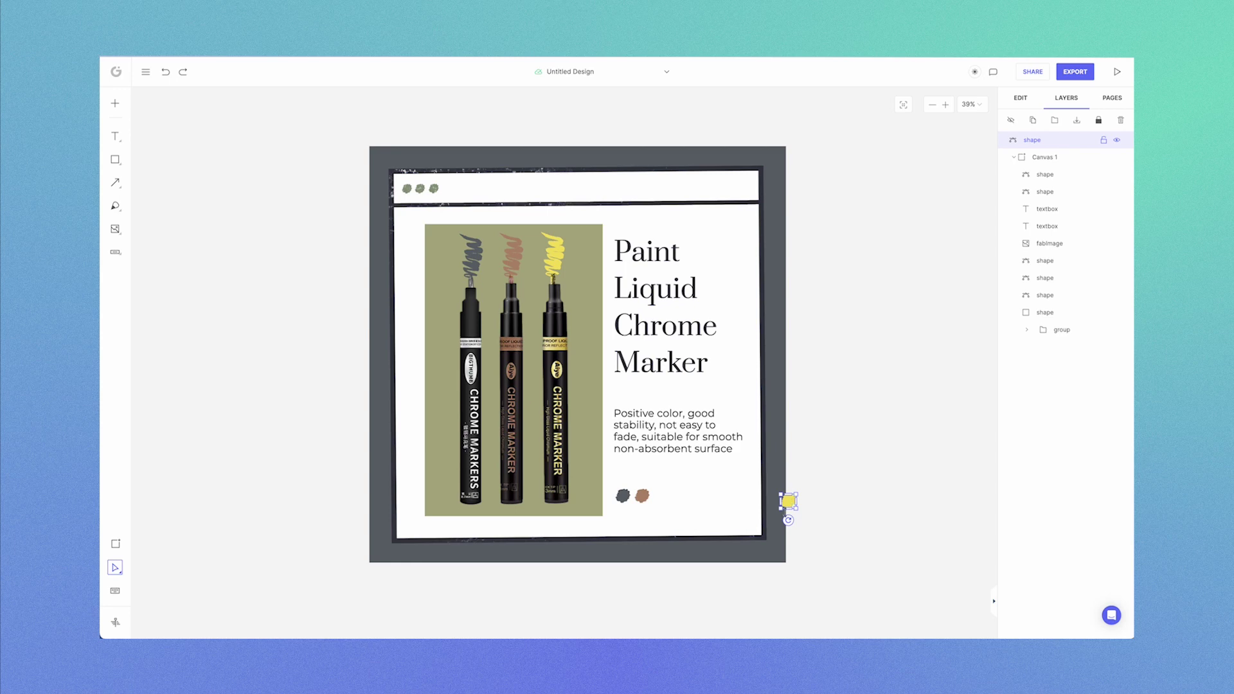
Drag the yellow swatch back into the row beside the grey and brown swatches.
scroll(784, 511, "up", 10, "ctrl")
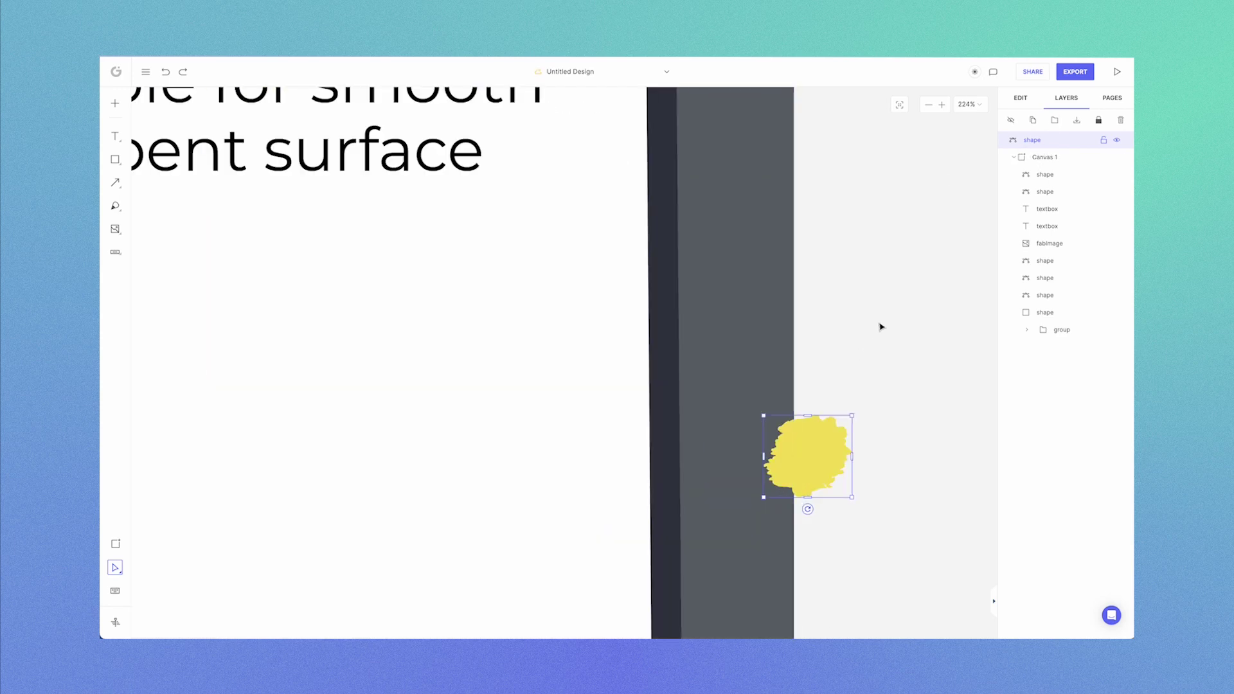
scroll(870, 343, "down", 14, "ctrl")
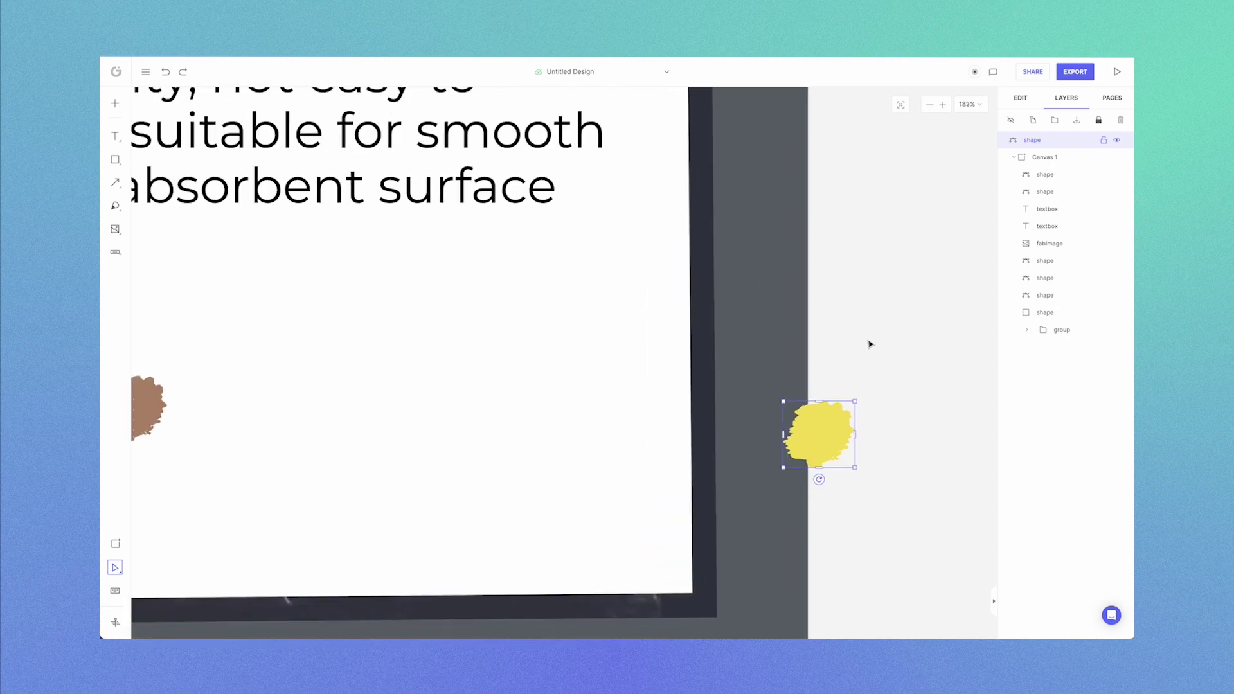
scroll(886, 296, "up", 6, "ctrl")
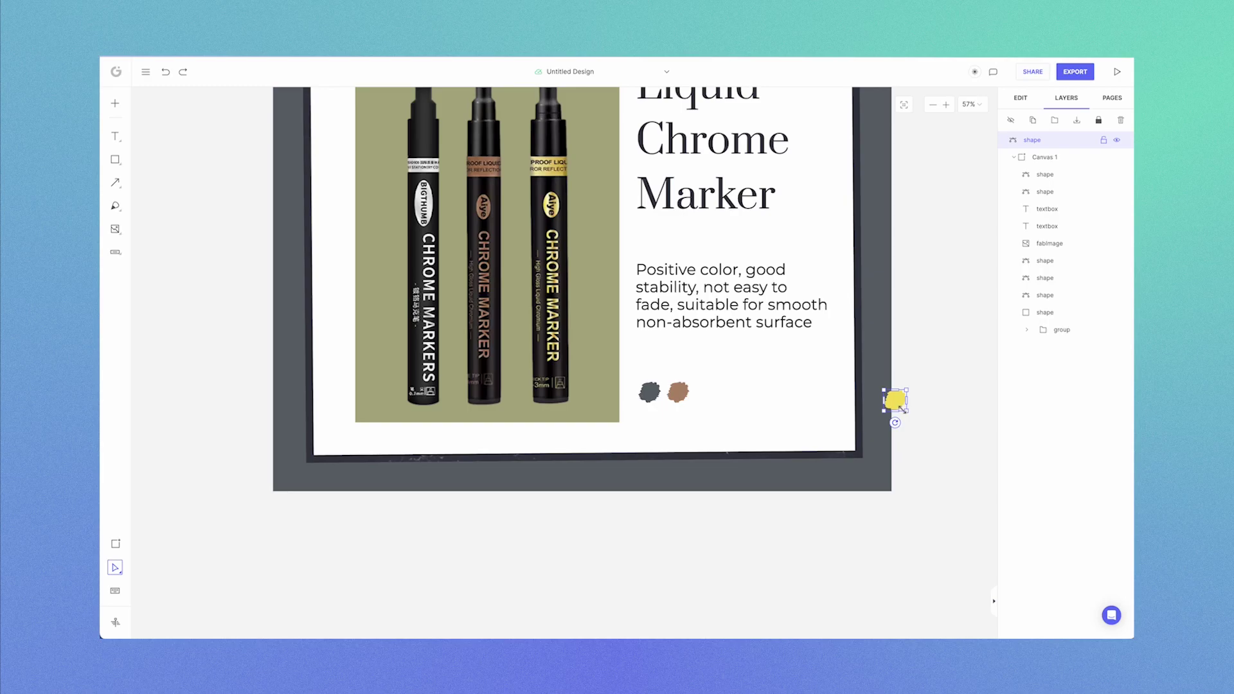
left_click_drag(898, 402, 708, 391)
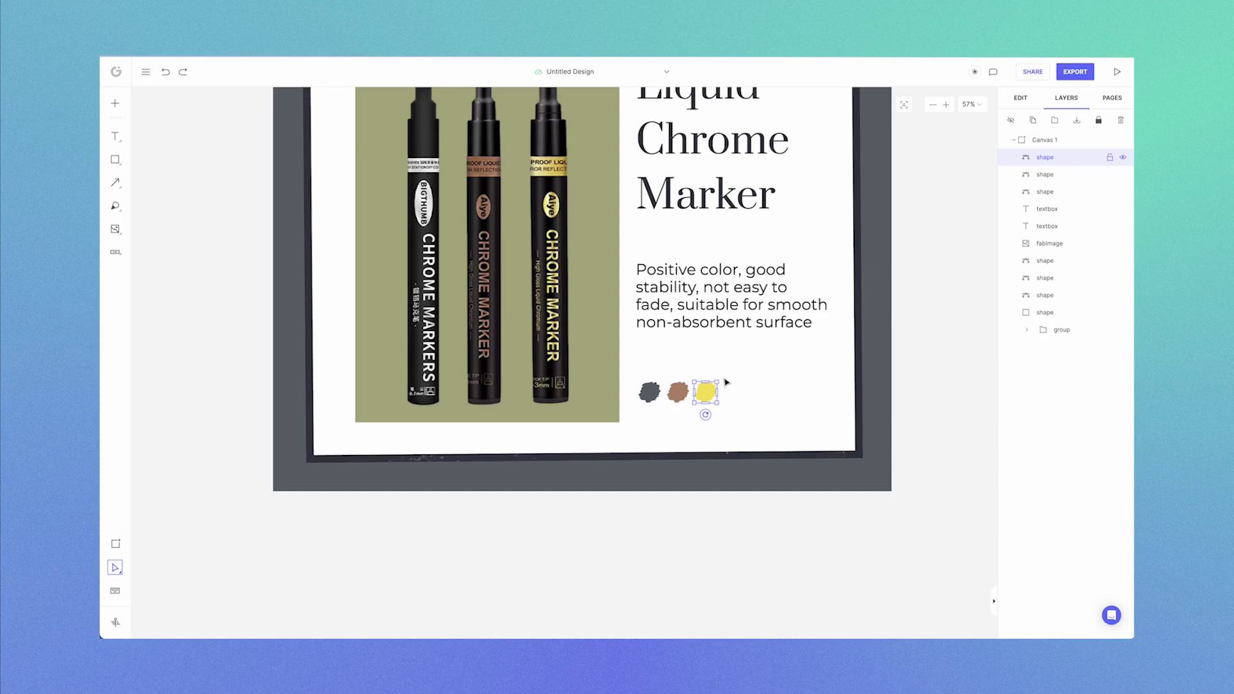
scroll(714, 386, "down", 5)
scroll(759, 360, "up", 4)
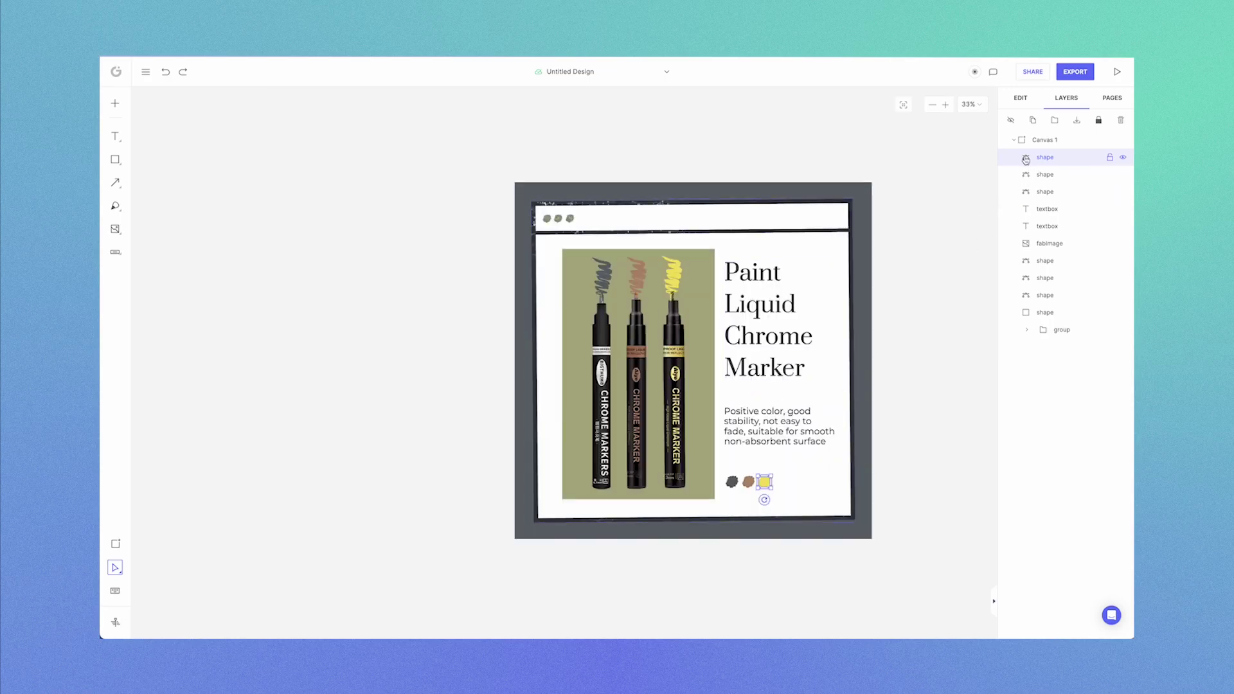
left_click(1026, 247)
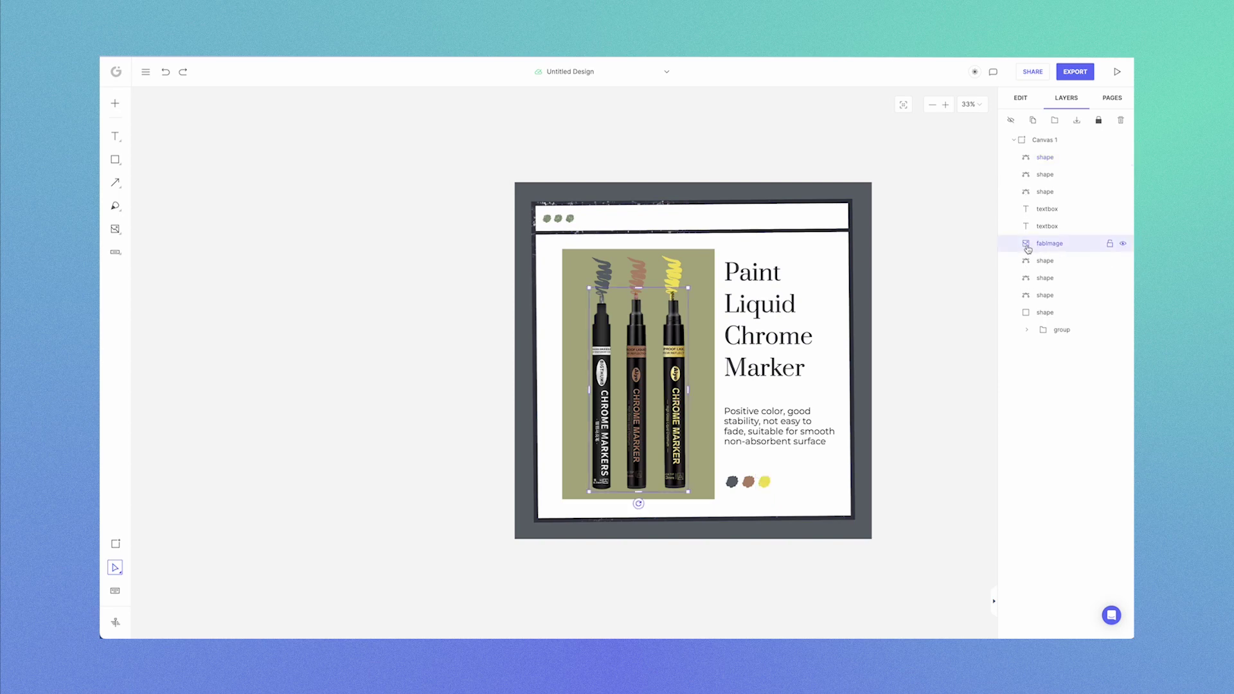
mouse_move(666, 351)
left_mouse_down()
mouse_move(694, 371)
mouse_move(664, 348)
left_mouse_up()
left_click(1044, 261)
left_click(1044, 278)
left_click(1044, 295)
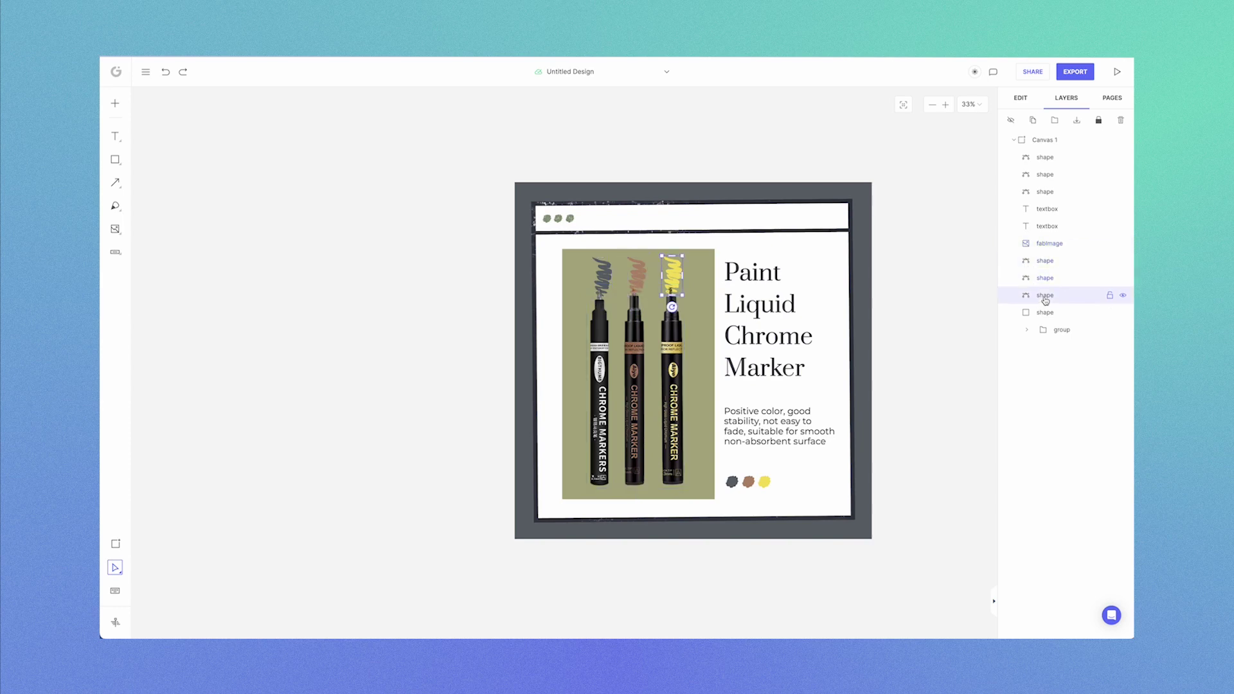
left_click(1048, 313)
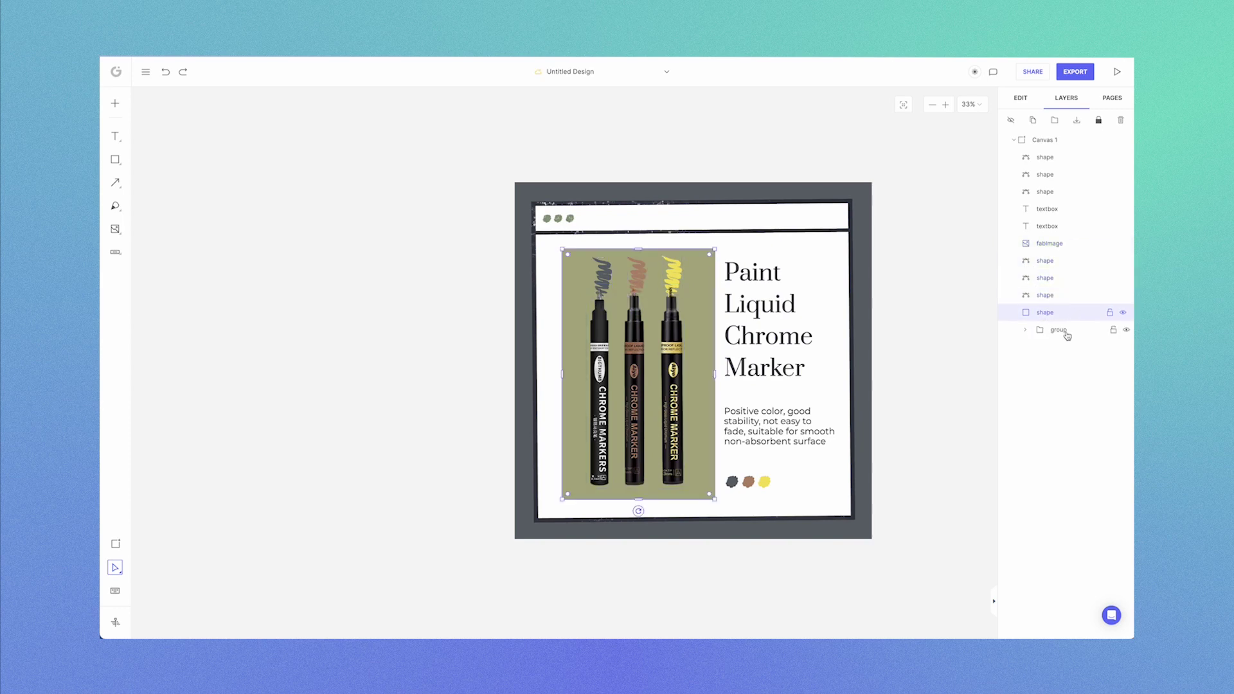
left_click(1041, 332)
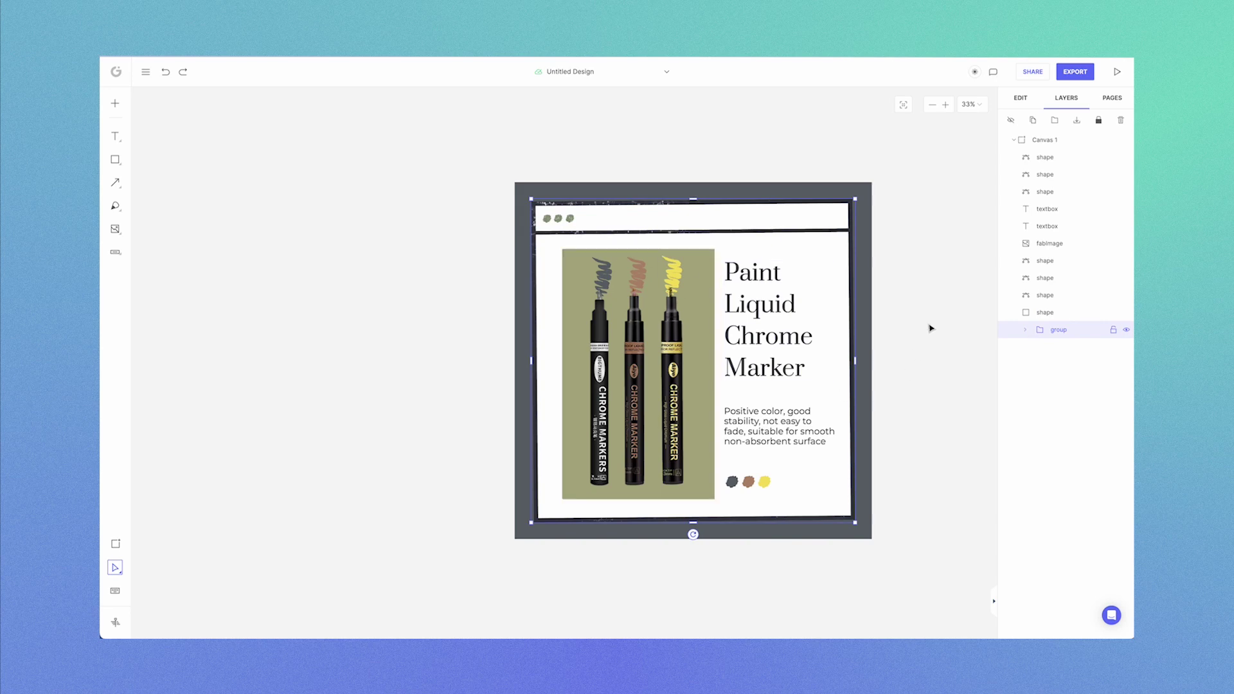
left_click(1045, 192)
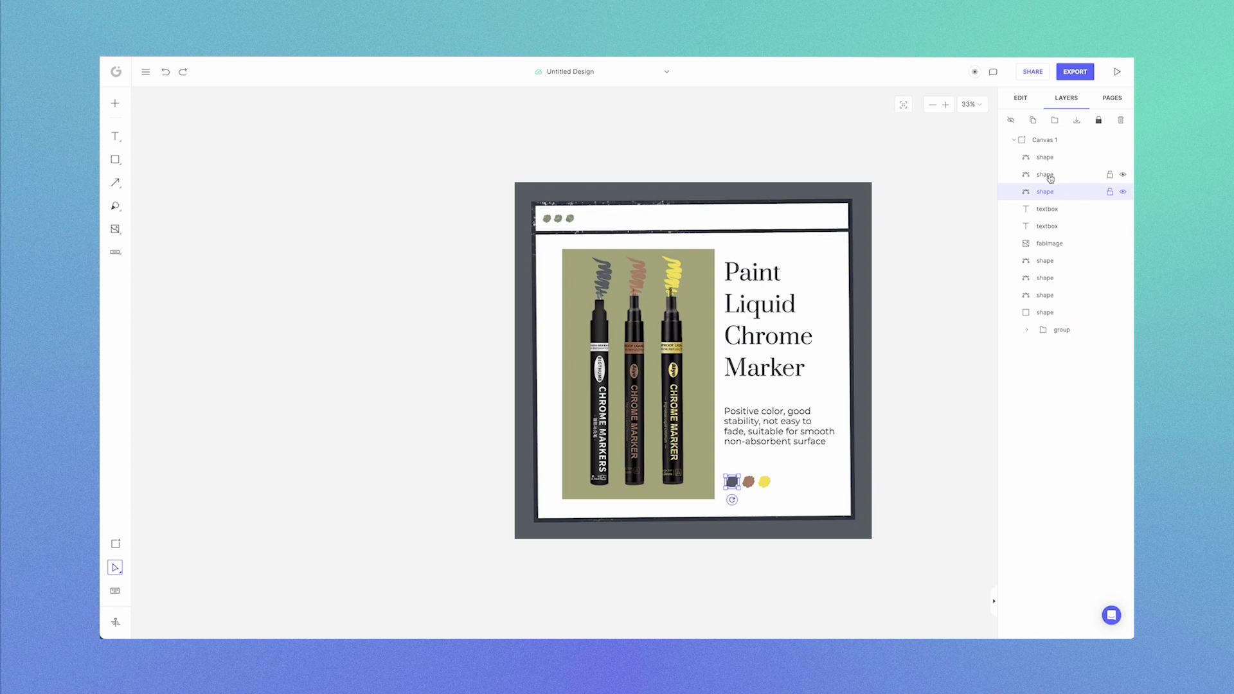
Select the grey, brown and yellow swatch layers and group them into one Group.
left_click(1046, 177, "shift")
left_click(1051, 160, "shift")
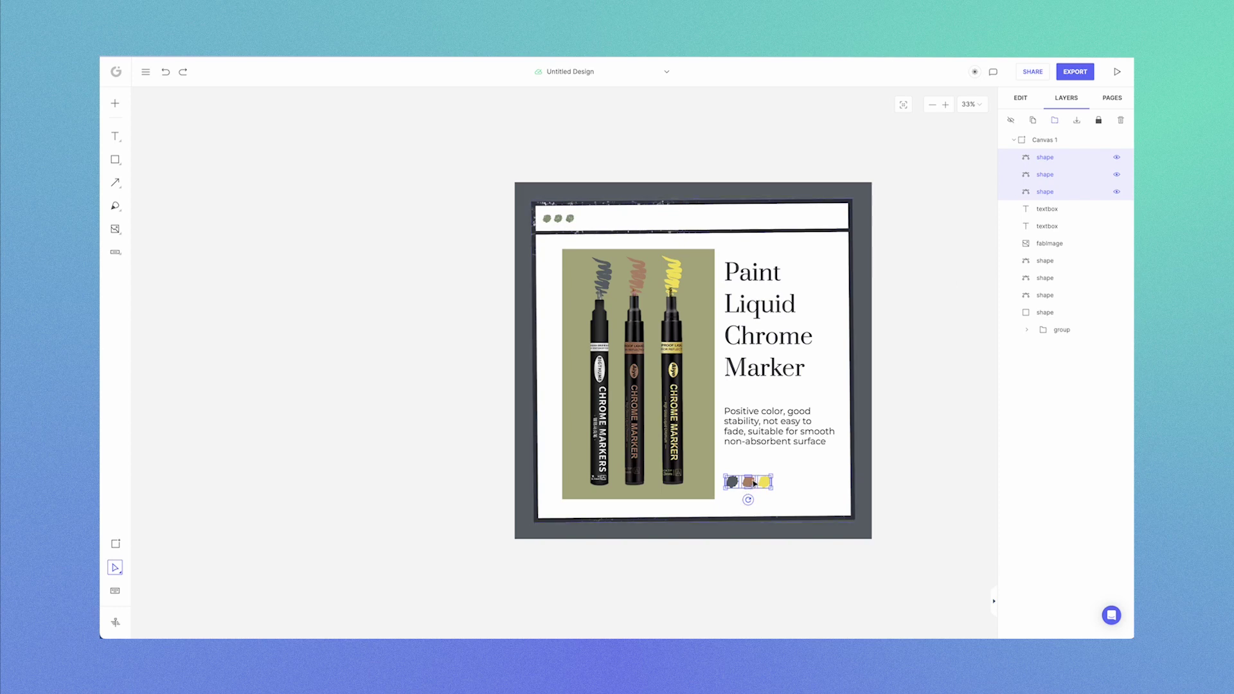
right_click(750, 484)
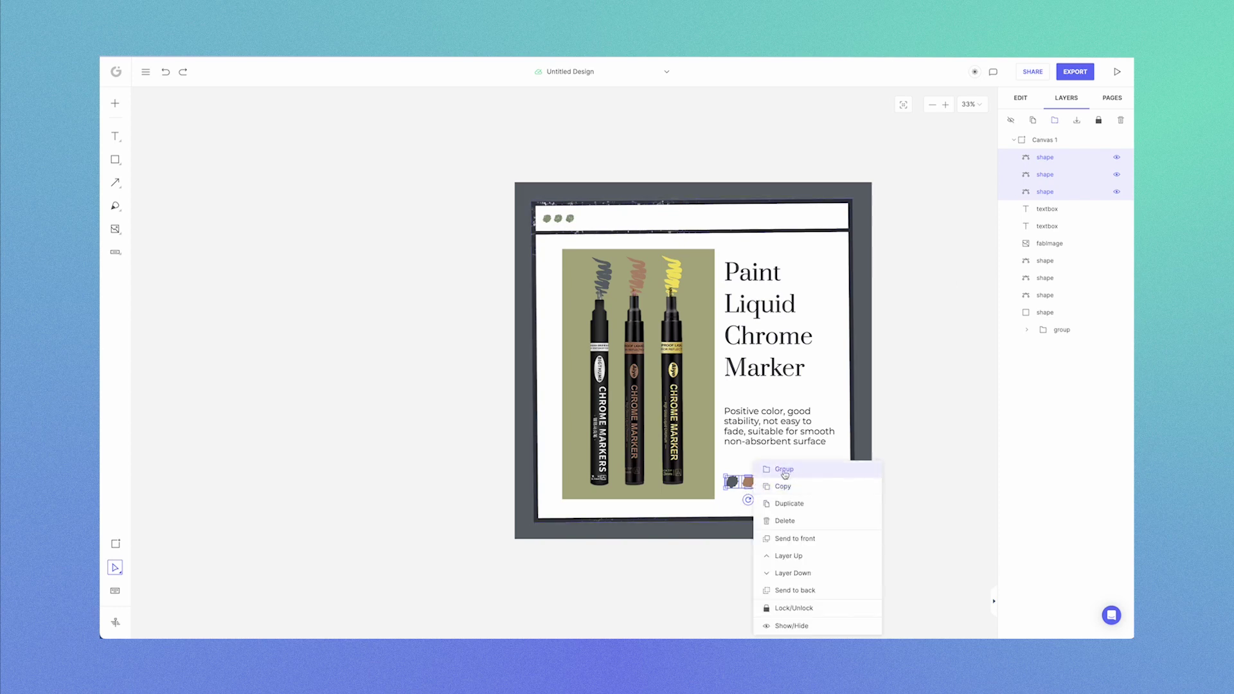
left_click(1057, 121)
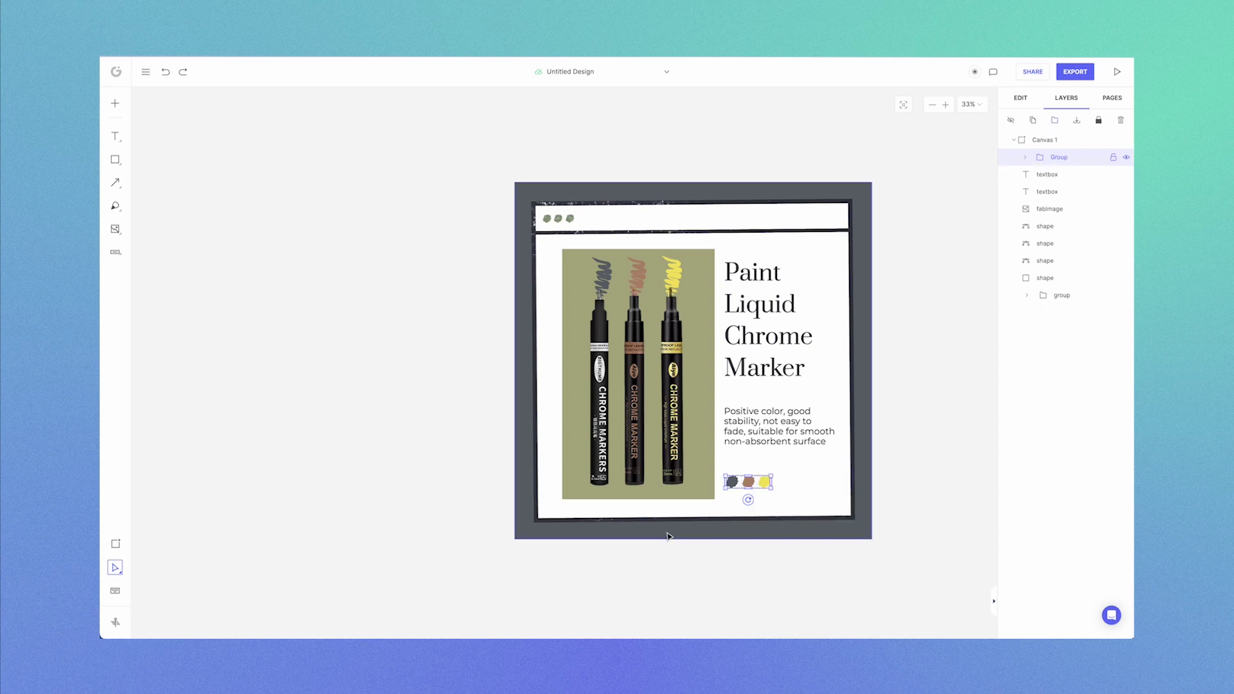
left_click(945, 373)
mouse_move(761, 484)
left_mouse_down()
mouse_move(802, 450)
mouse_move(750, 494)
mouse_move(764, 485)
left_mouse_up()
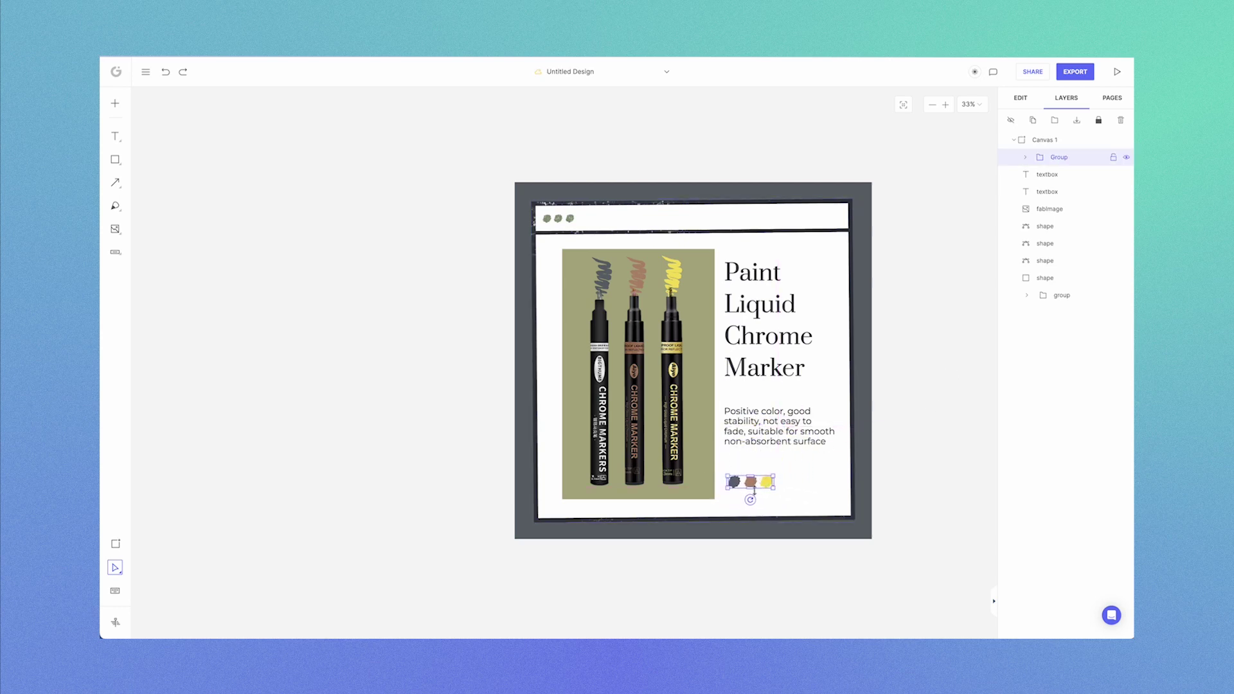
double_click(751, 482)
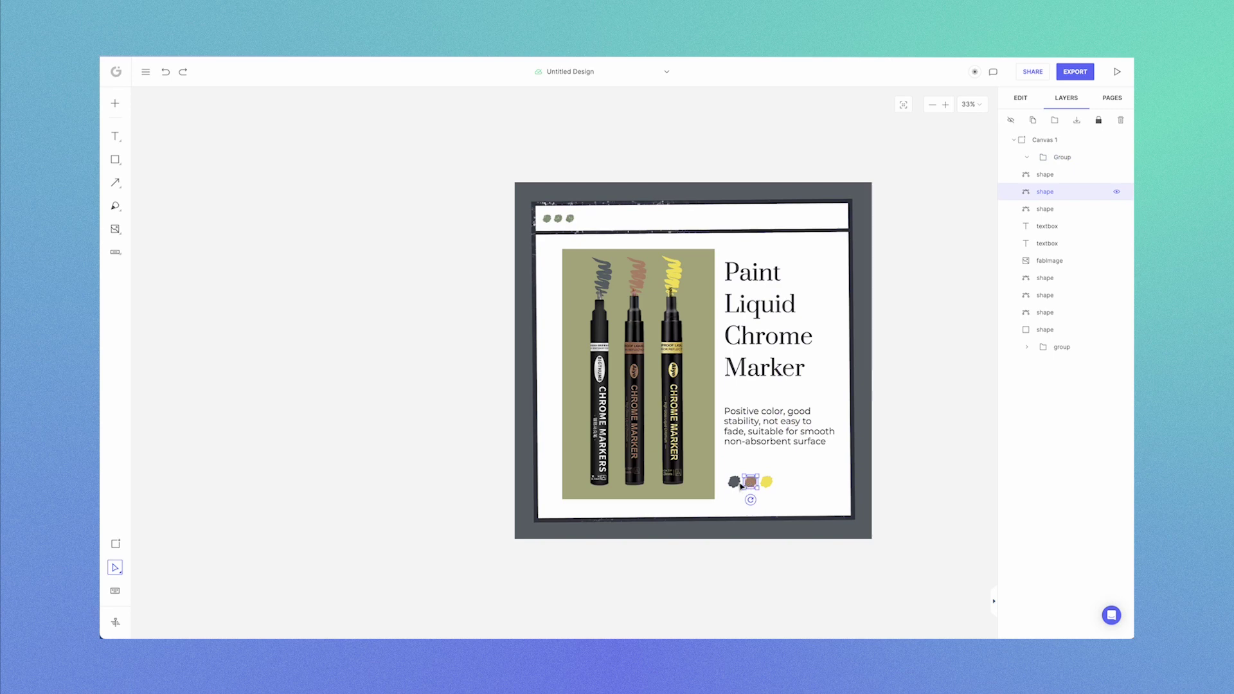
left_click(734, 482)
left_click(750, 482)
left_click(766, 482)
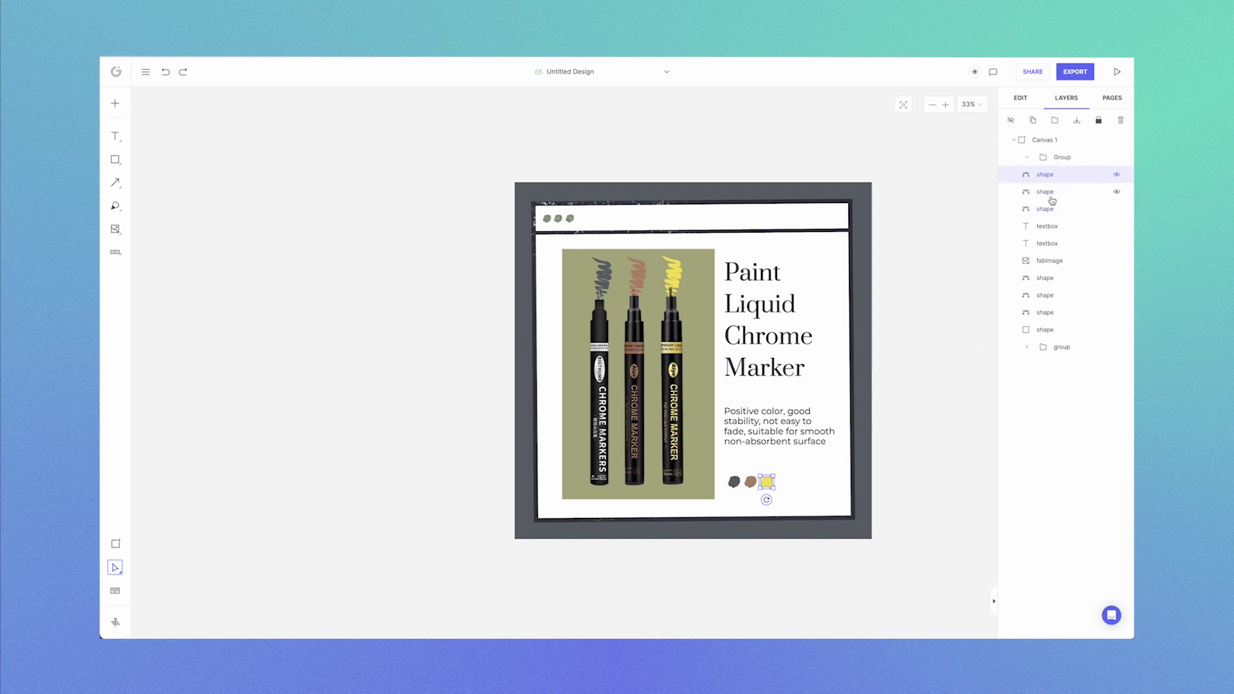
left_click(751, 483)
left_click(734, 482)
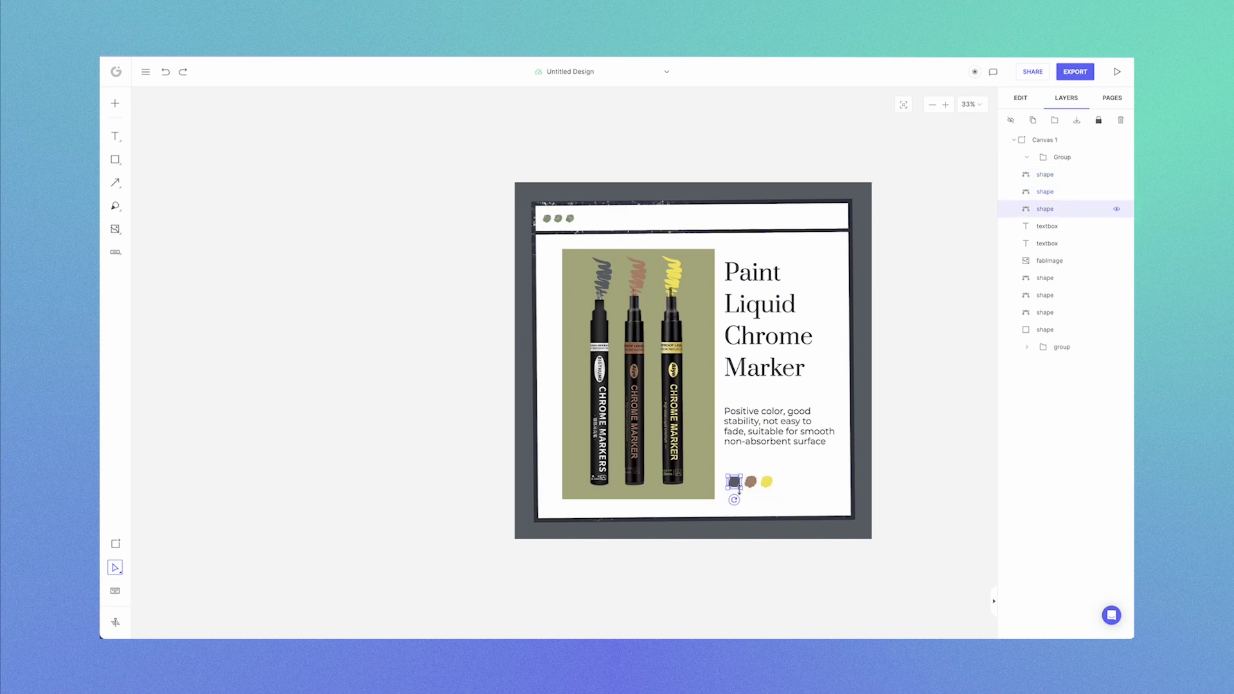
left_click(751, 483)
left_click(766, 486)
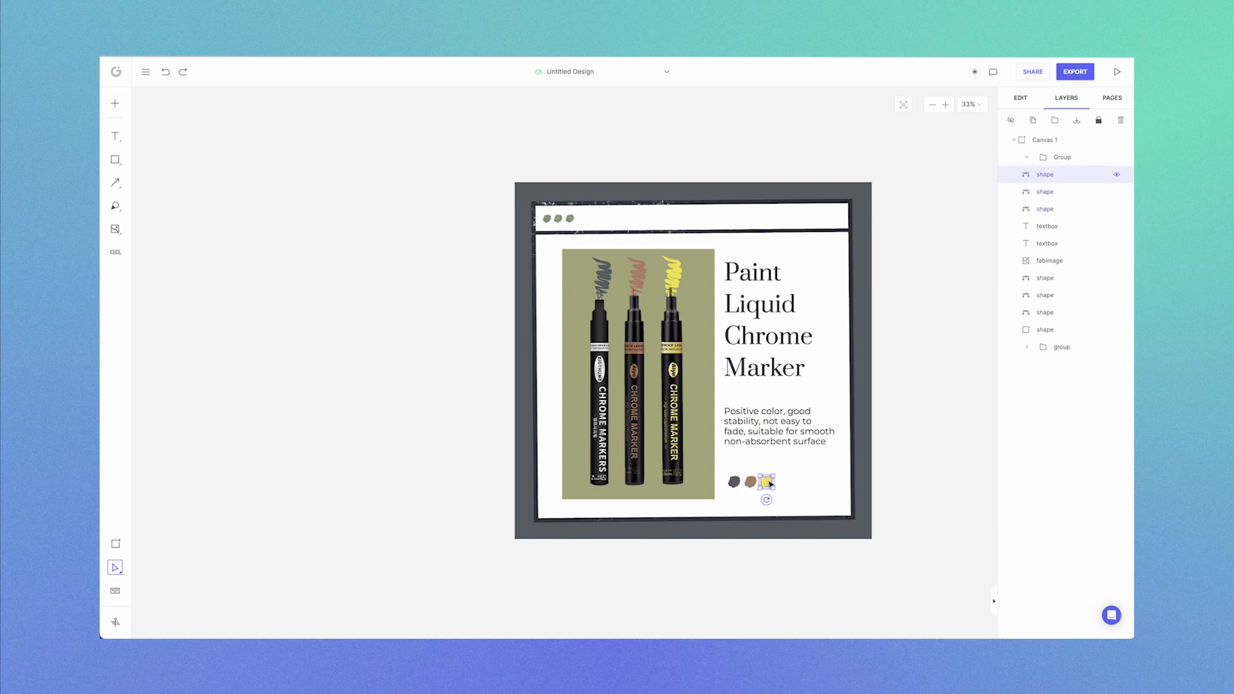
mouse_move(766, 486)
left_mouse_down()
mouse_move(796, 464)
mouse_move(773, 476)
left_mouse_up()
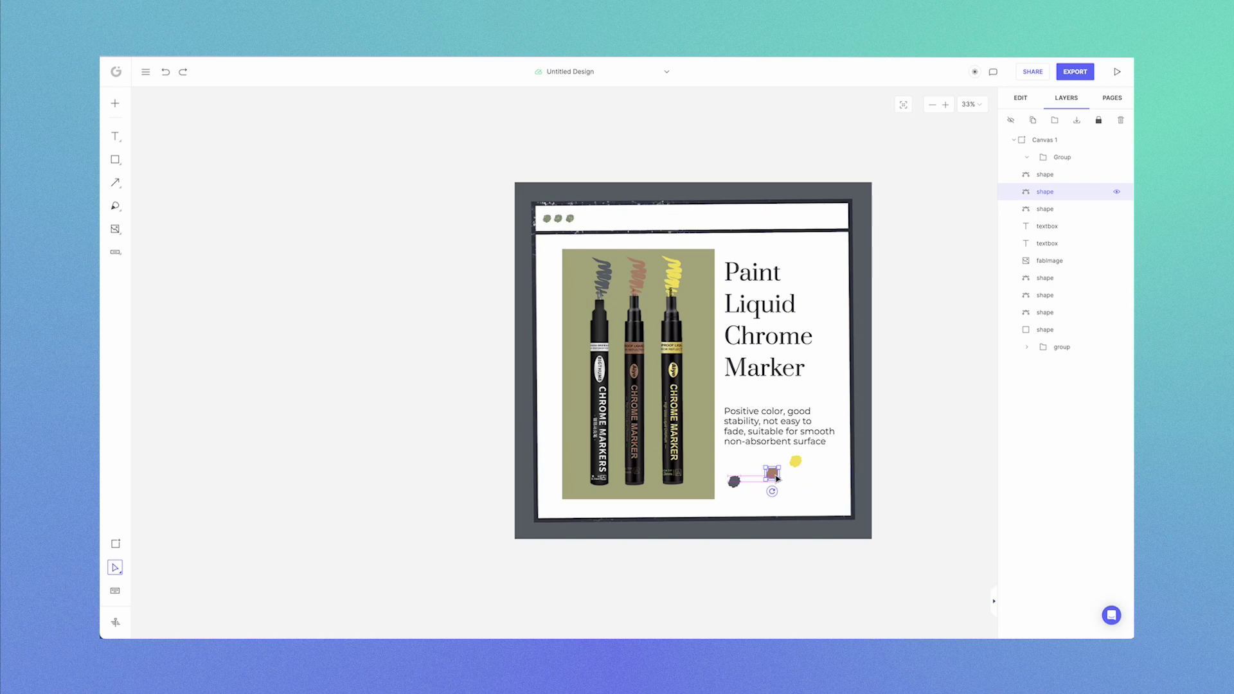
left_click(939, 475)
left_click_drag(804, 453, 803, 485)
key("ctrl+z")
key("ctrl+z")
key("ctrl+z")
key("ctrl+z")
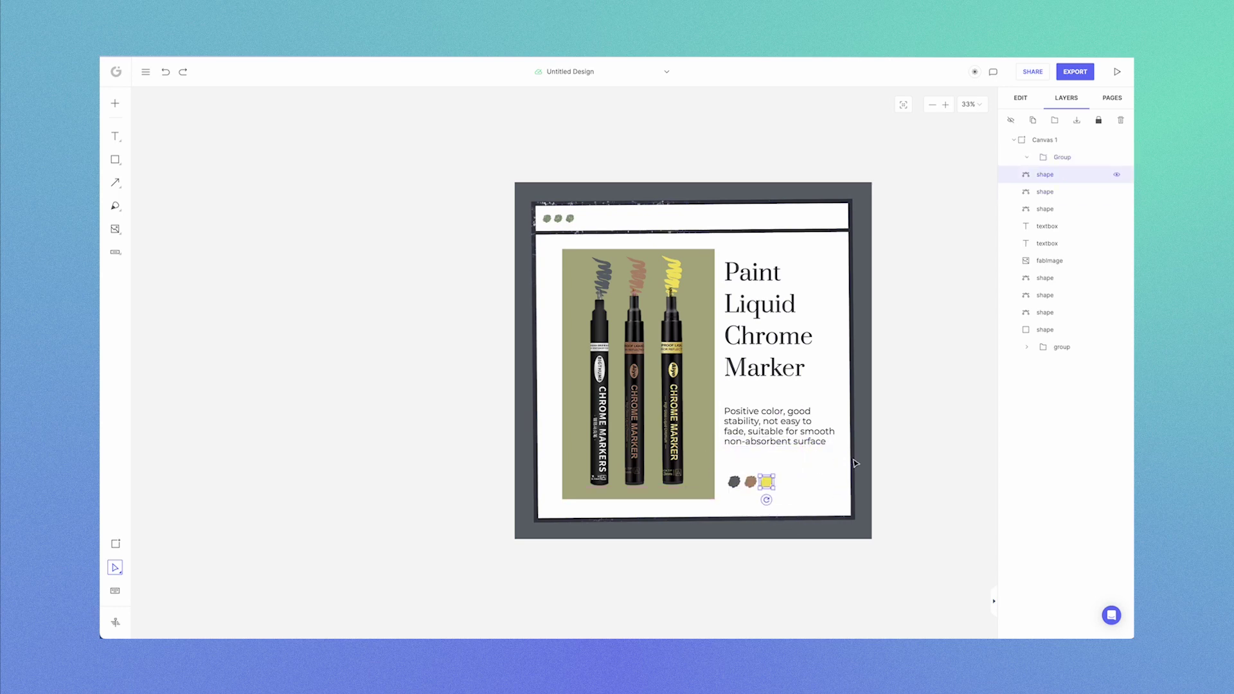
Inspect the description, Paint Liquid Chrome Marker title, frame shape and markers picture layers, then deselect.
left_click(913, 458)
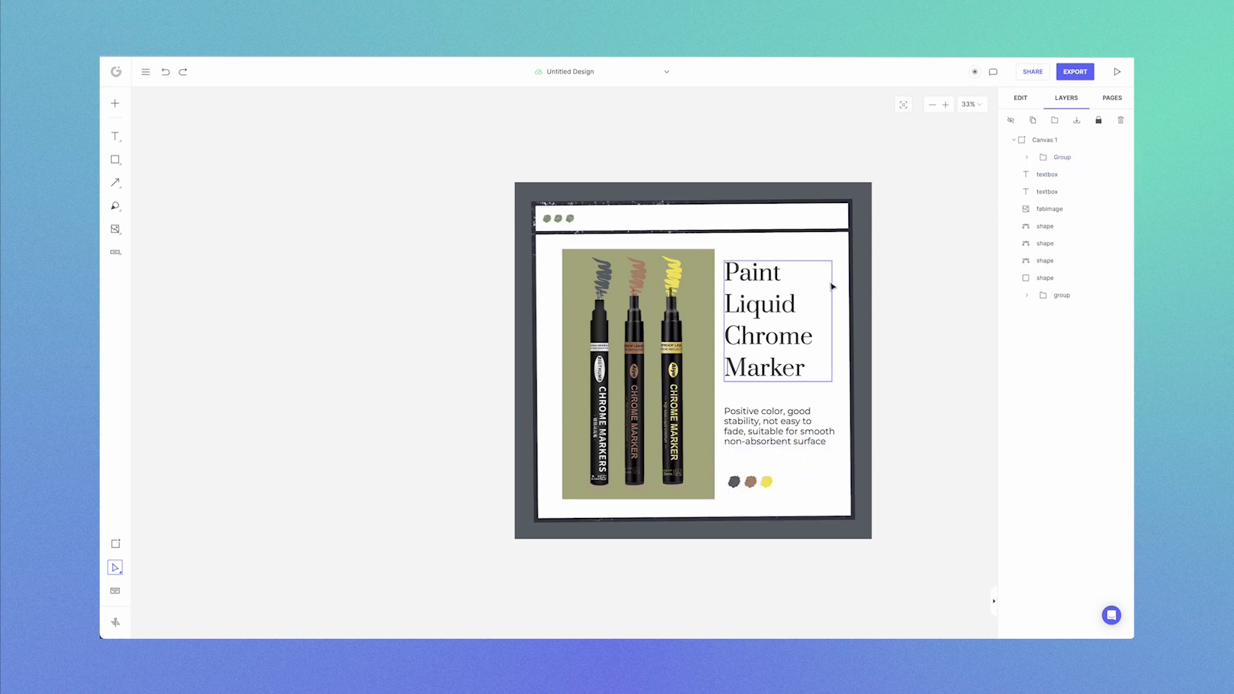
left_click(1051, 178)
left_click(1050, 194)
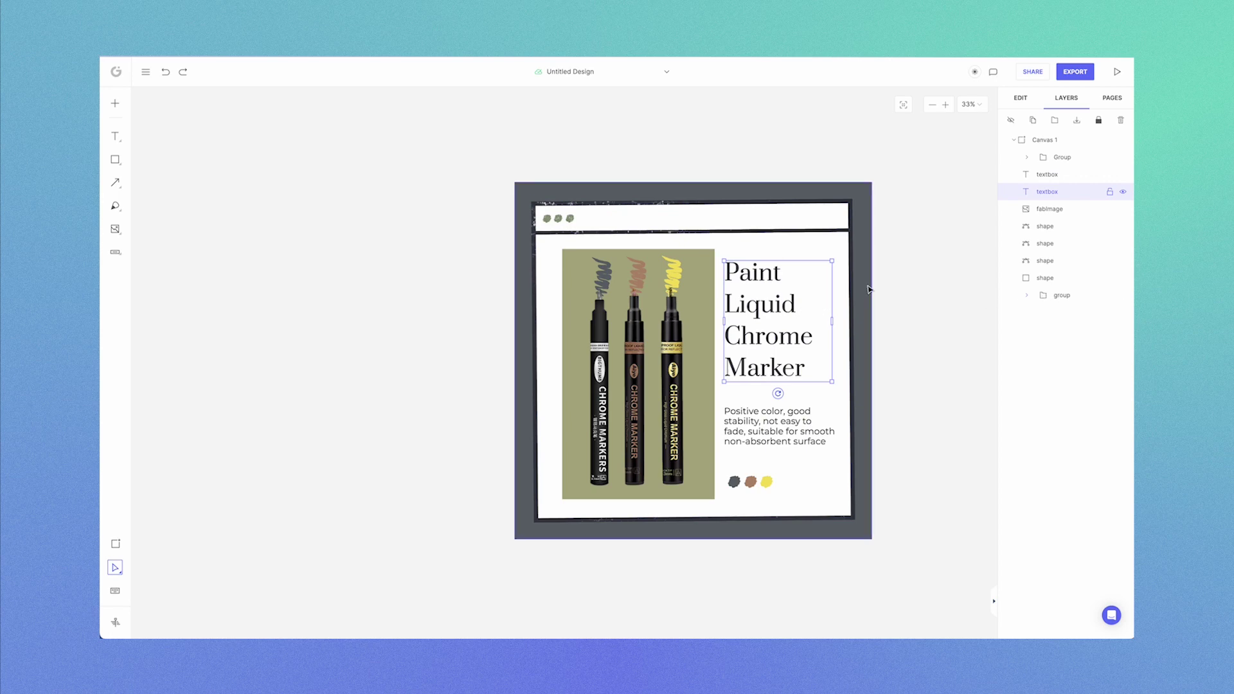
left_click(983, 261)
left_click(1047, 278)
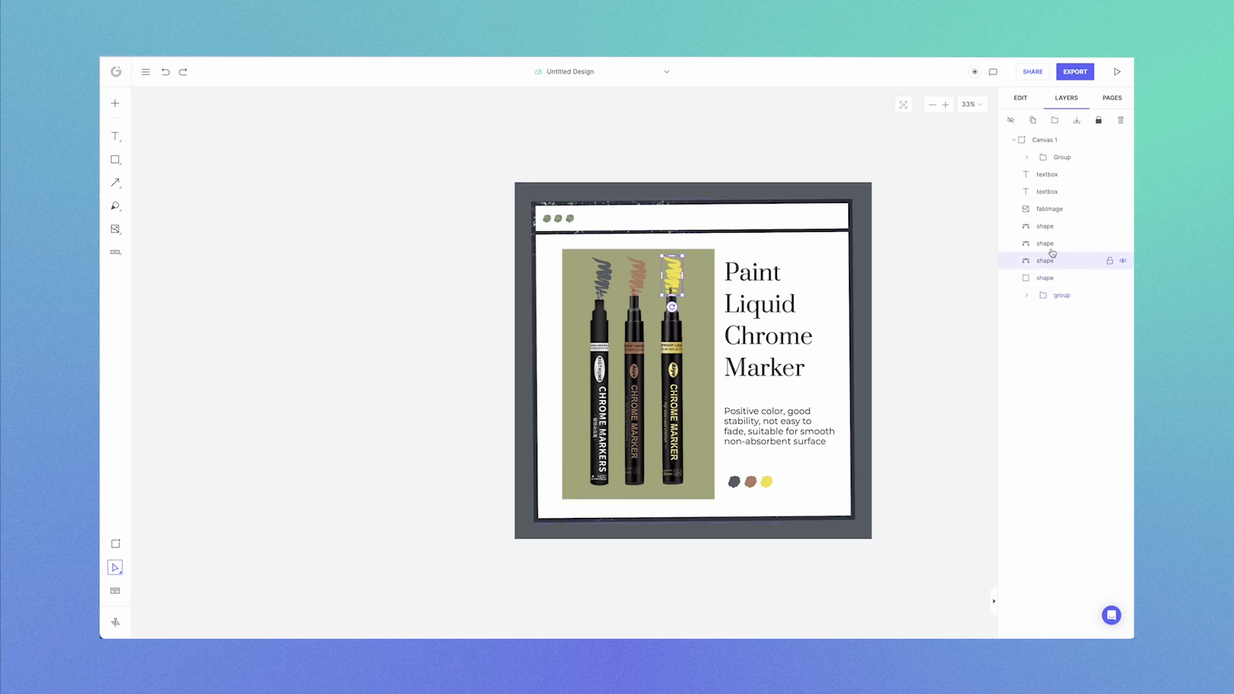
left_click(1052, 226)
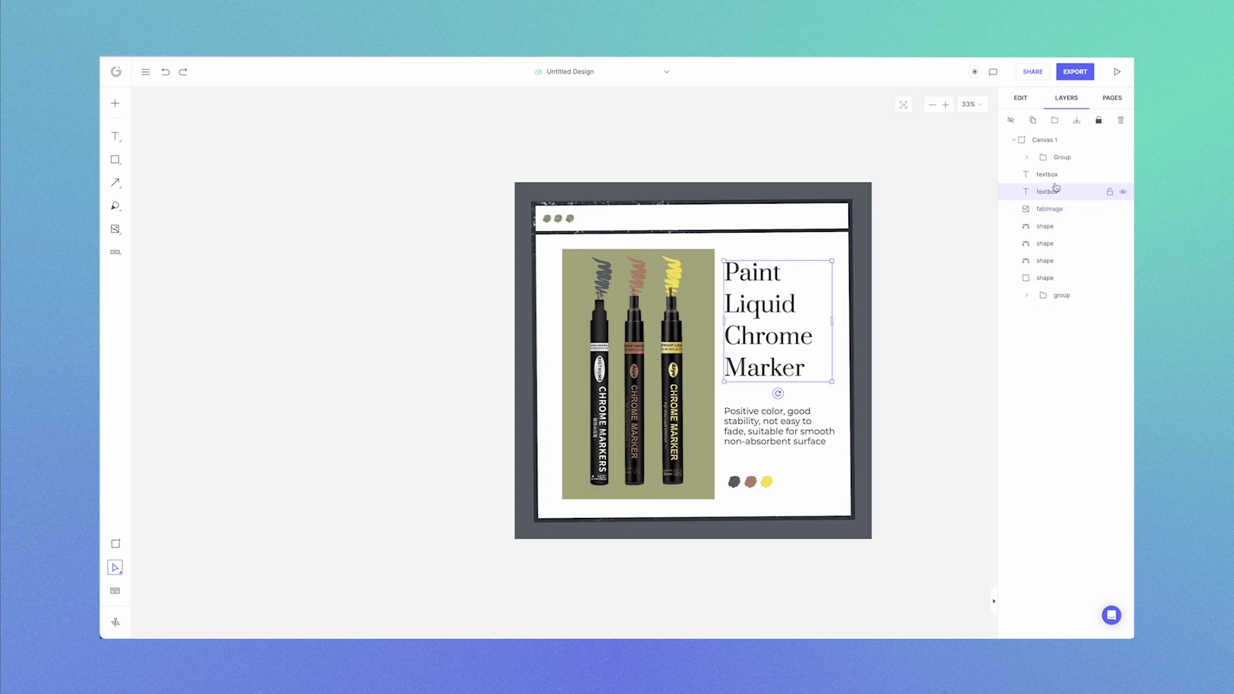
left_click(953, 270)
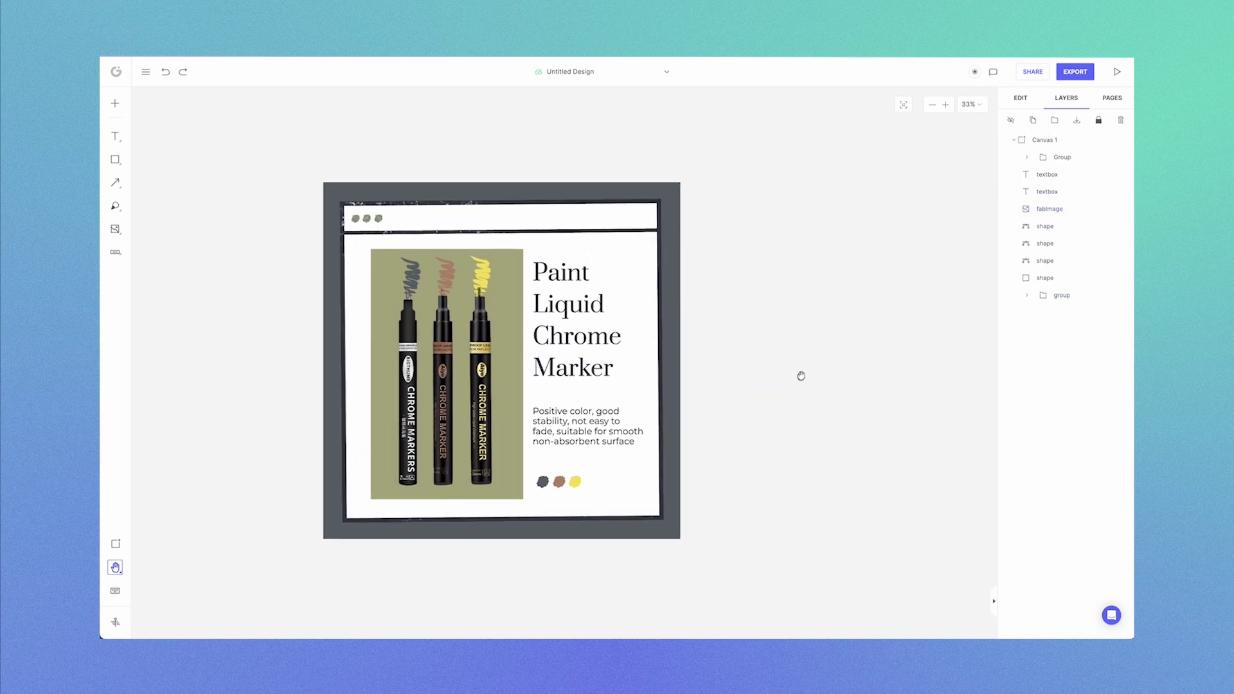
Convert the page to an infinite canvas and add a blank Canvas 2 right of Canvas 1.
left_click(115, 544)
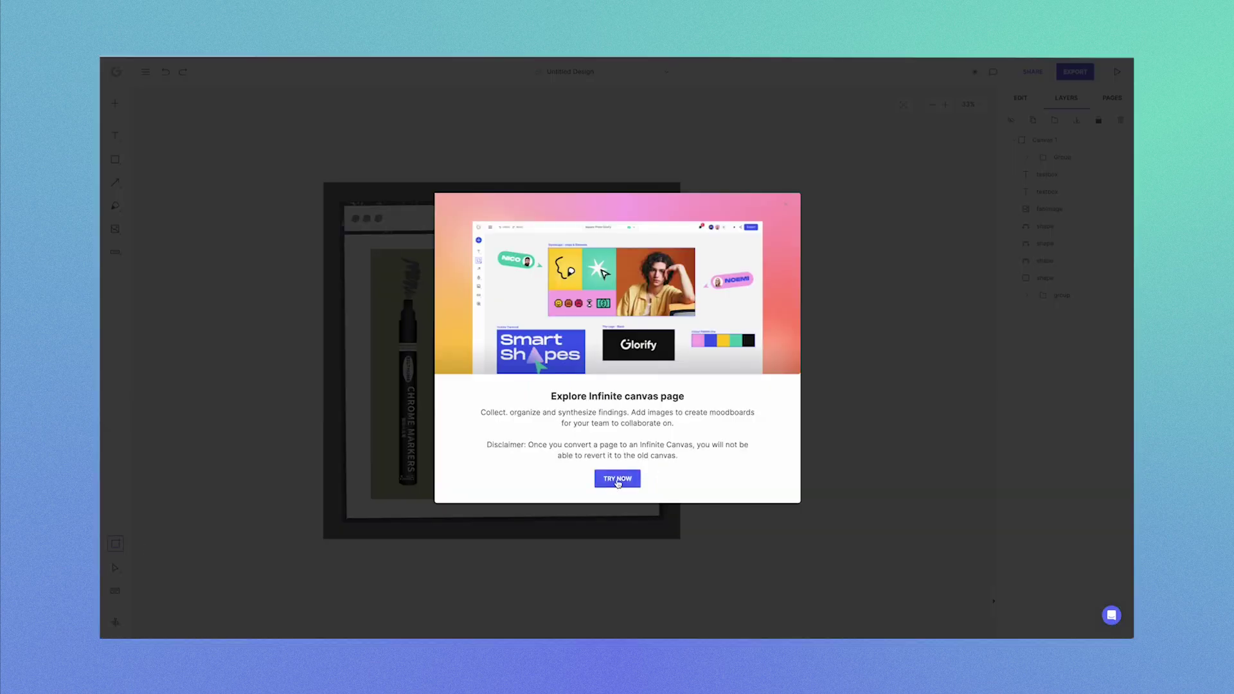
left_click(635, 477)
left_click_drag(718, 198, 887, 481)
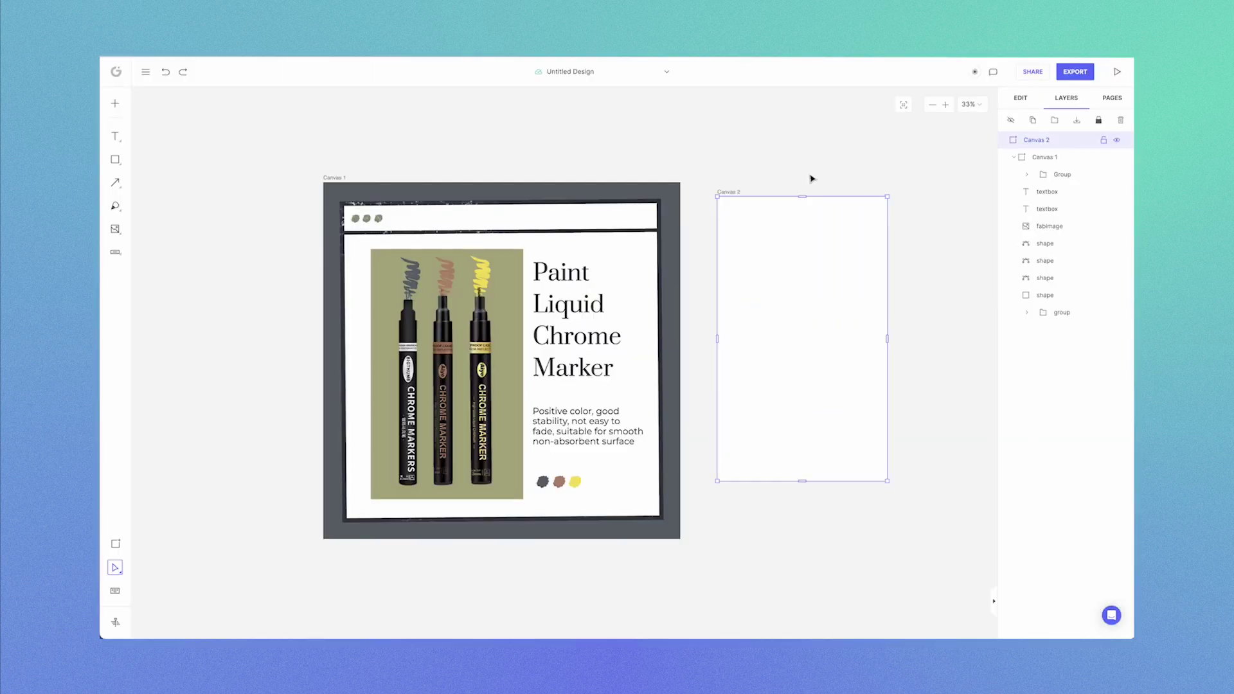
Draw a grey rectangle inside Canvas 2 with the Square shape tool.
left_click(116, 160)
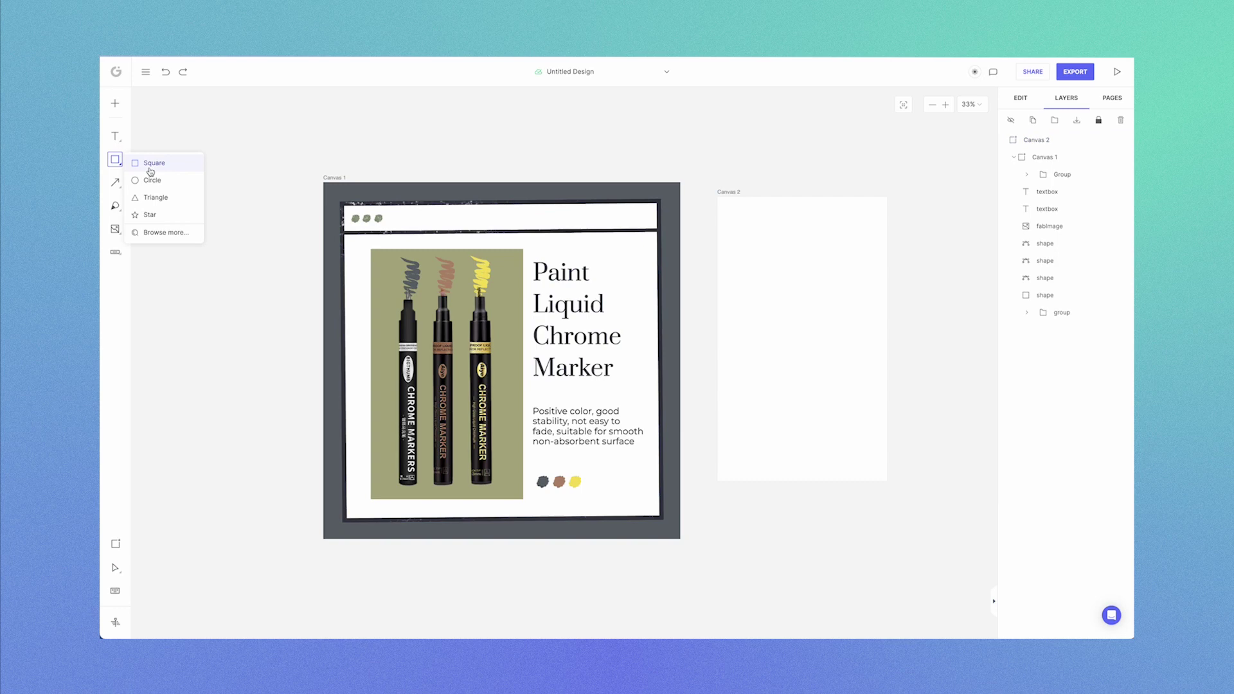
left_click(146, 163)
left_click_drag(754, 217, 831, 363)
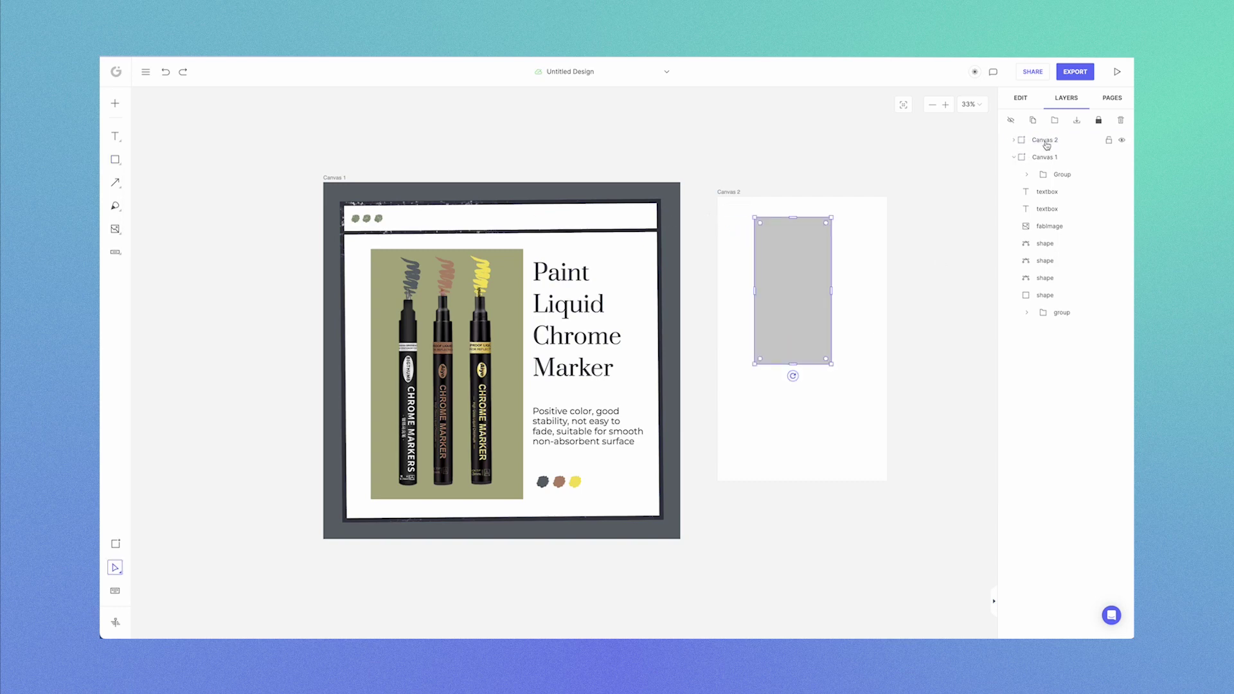
Expand Canvas 2, collapse Canvas 1 in Layers, and duplicate the grey rectangle with Ctrl+D.
left_click(1014, 140)
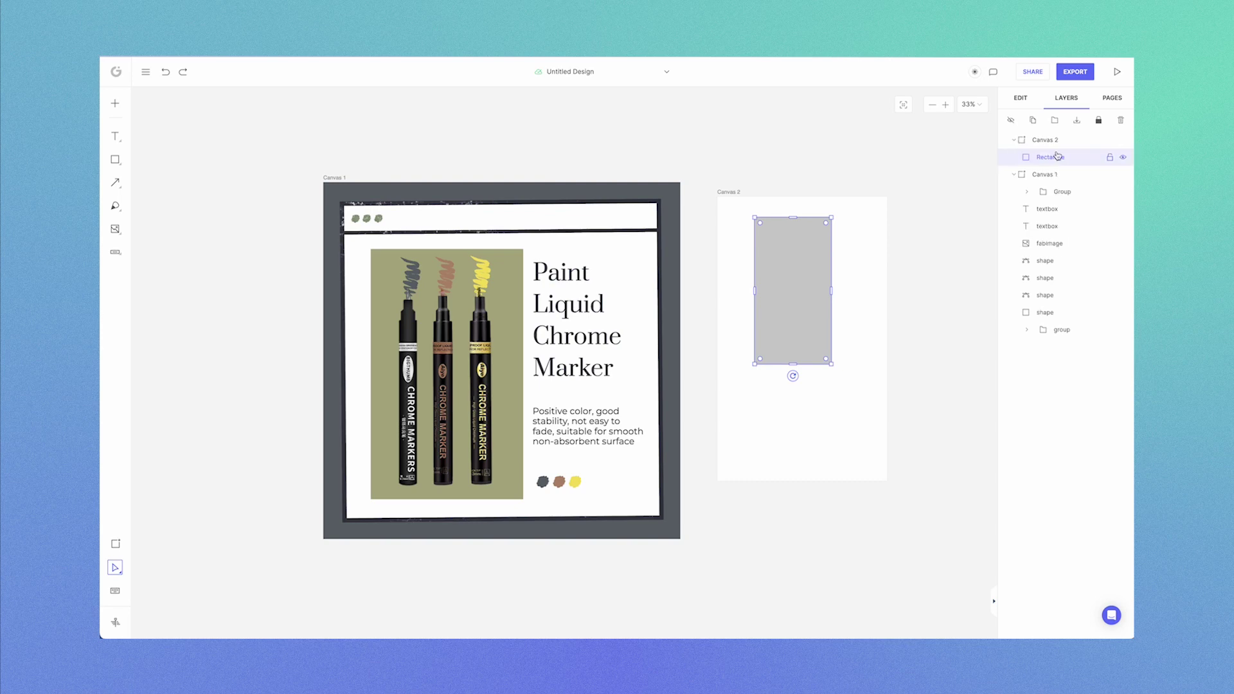
left_click(1014, 176)
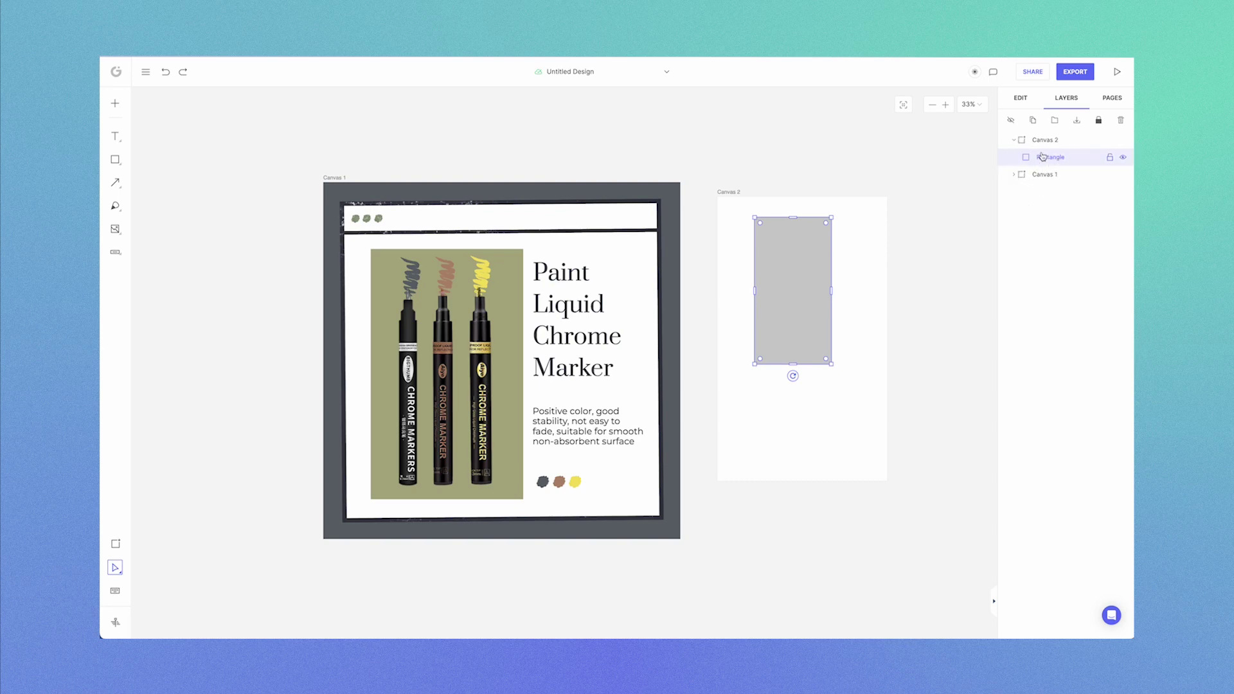
key("ctrl+d")
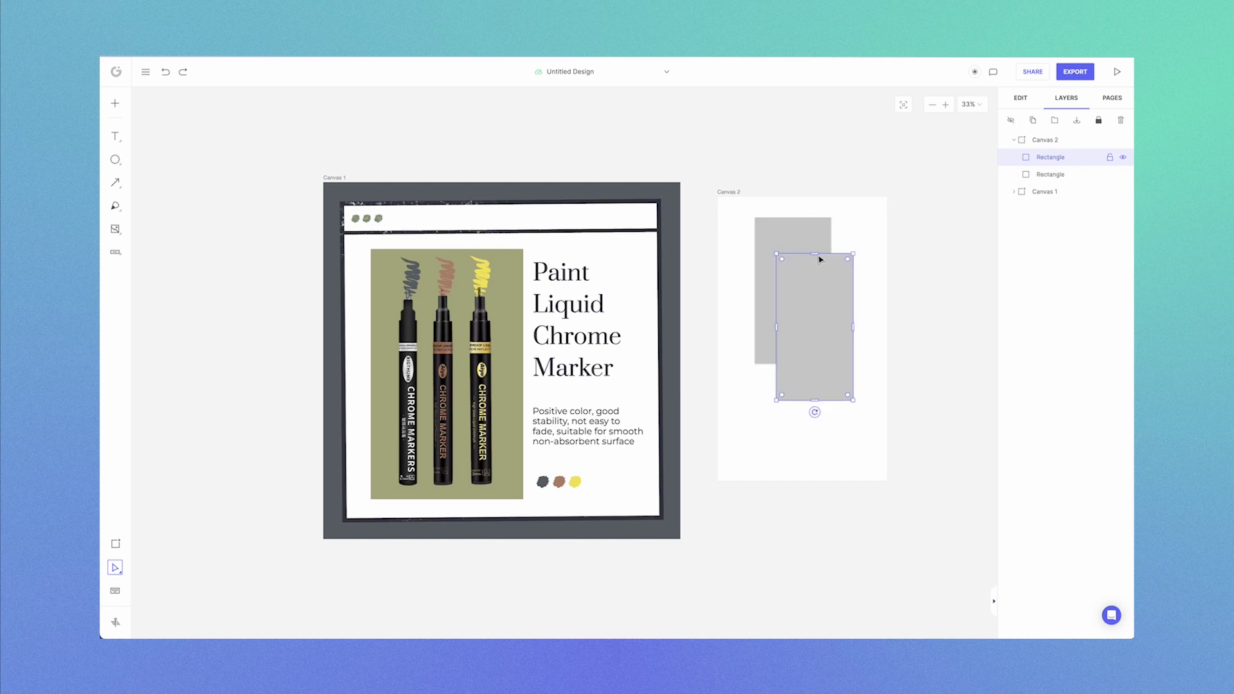
Place a copy of the three-marker image on Canvas 2 over the grey rectangles.
mouse_move(462, 349)
left_mouse_down()
mouse_move(495, 332)
mouse_move(768, 308)
left_mouse_up()
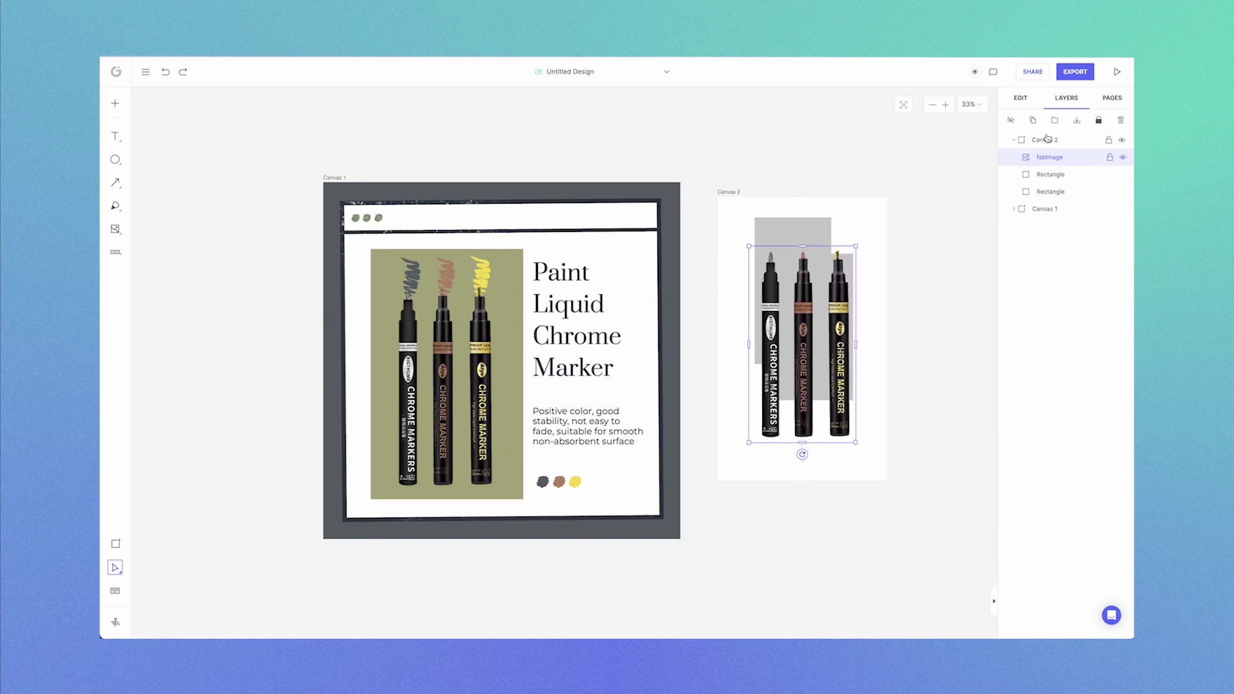
left_click_drag(816, 316, 904, 319)
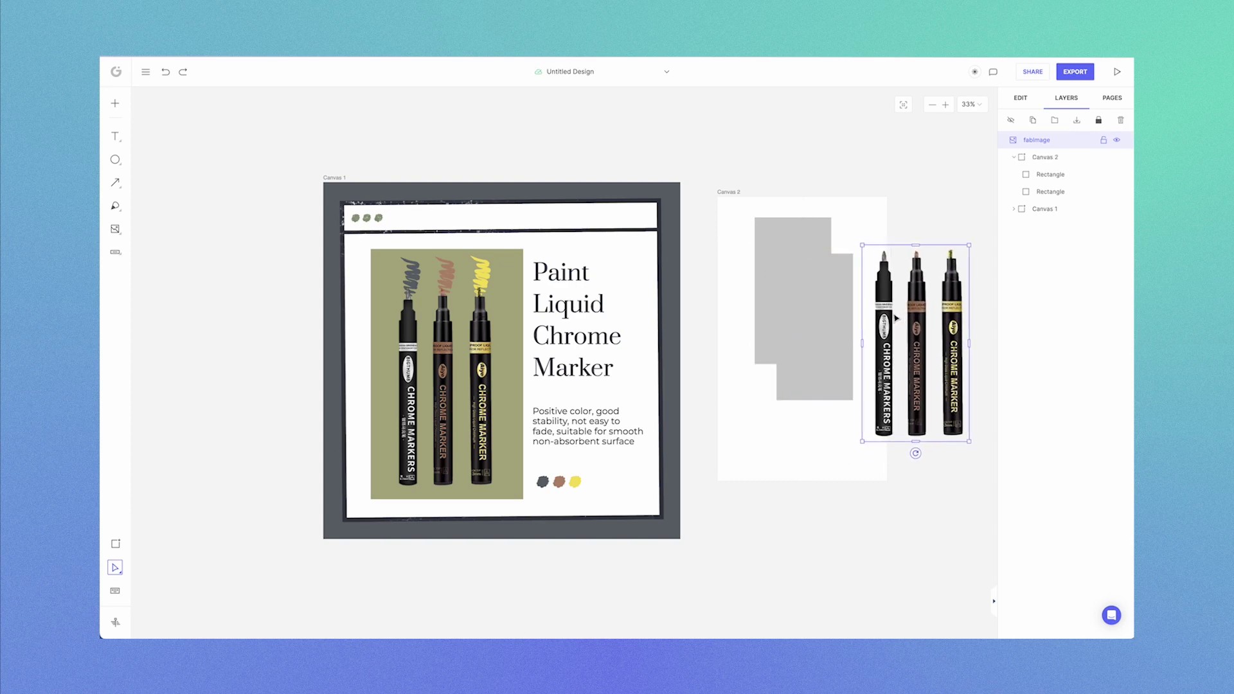
left_click_drag(896, 317, 791, 327)
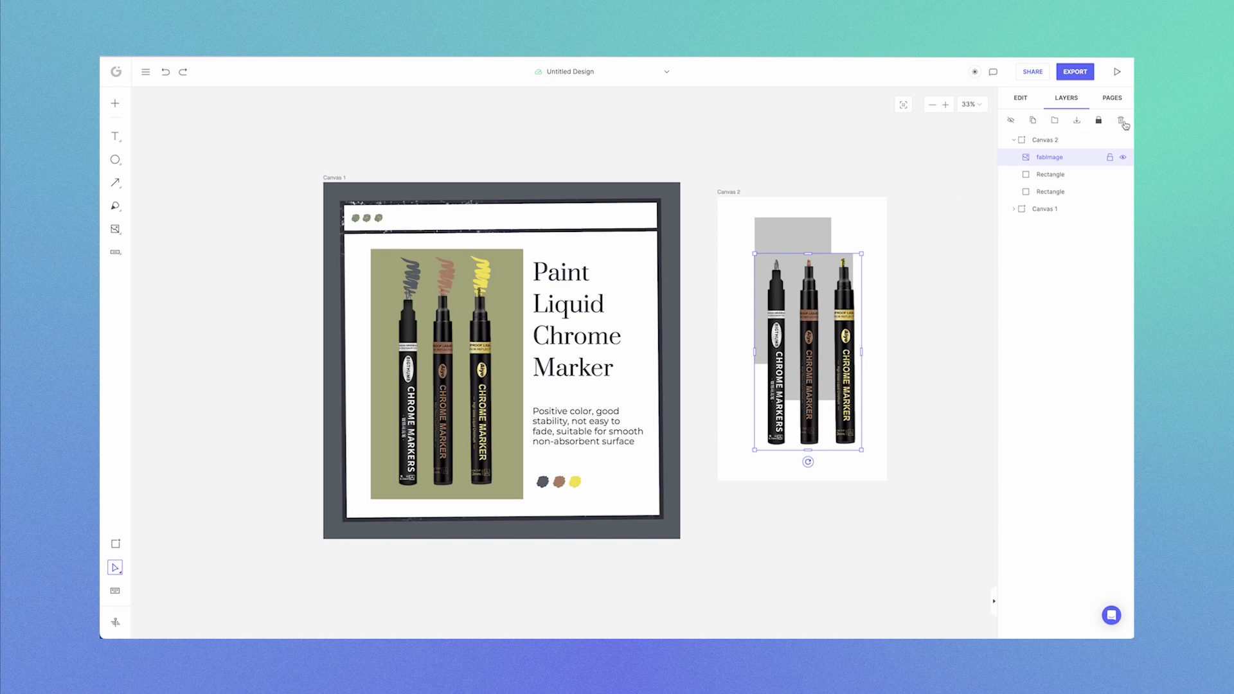
Lock the marker image, test selecting it, then unlock it and nudge it slightly up-left.
left_click(1109, 158)
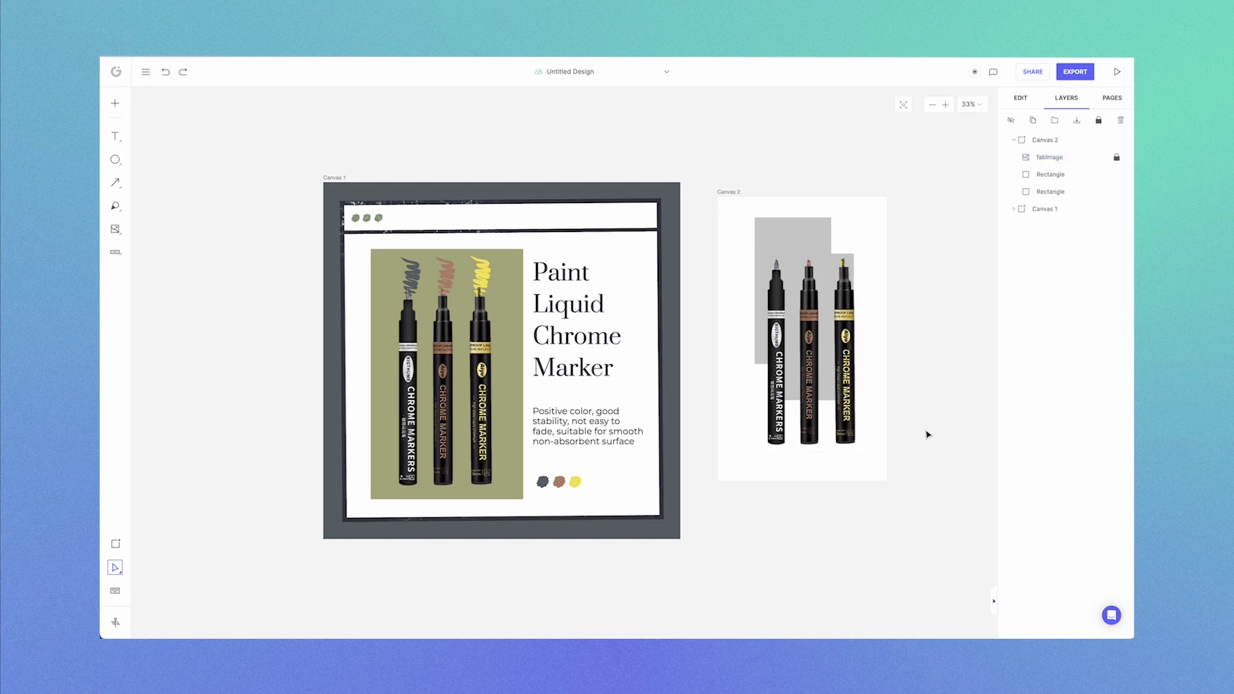
left_click_drag(927, 435, 823, 397)
left_click(898, 328)
left_click(1068, 159)
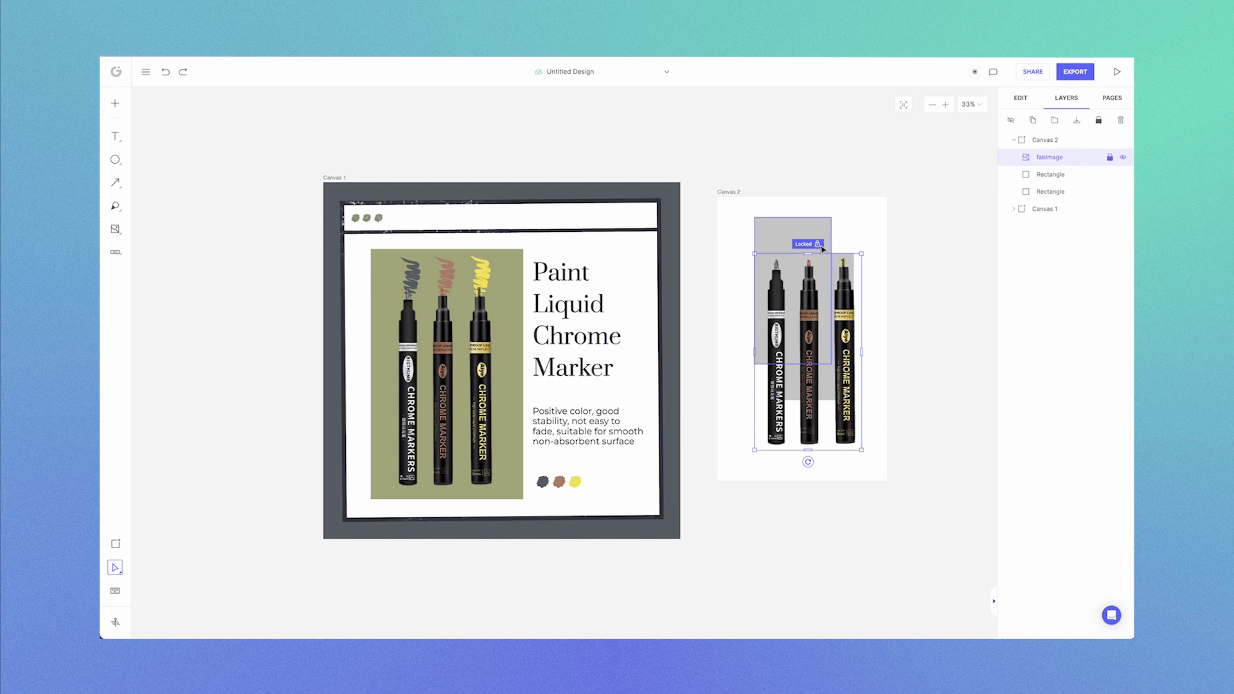
left_click(1110, 160)
left_click_drag(812, 329, 804, 320)
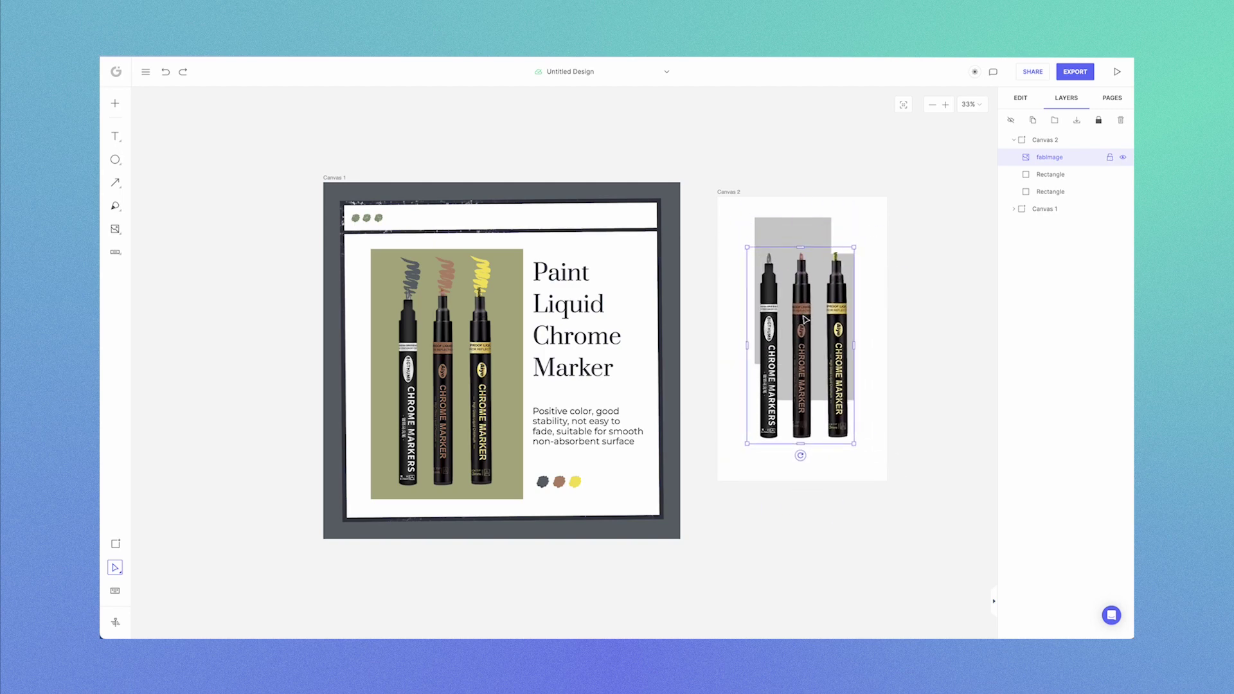
Toggle the marker image's visibility off and on several times, leaving it visible.
left_click(1125, 160)
left_click(1124, 160)
left_click(1123, 160)
left_click(1123, 160)
left_click(1010, 121)
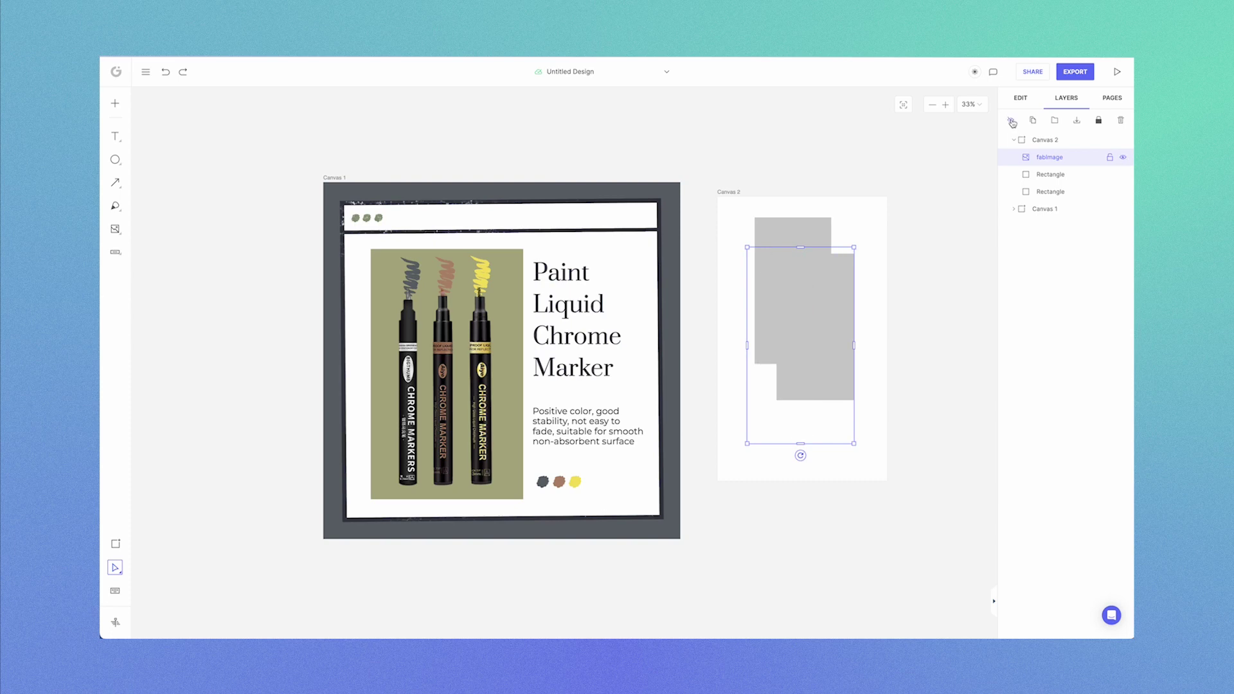
left_click(1010, 120)
Duplicate the marker image, download it as a PNG, and view the saved file.
left_click(1032, 121)
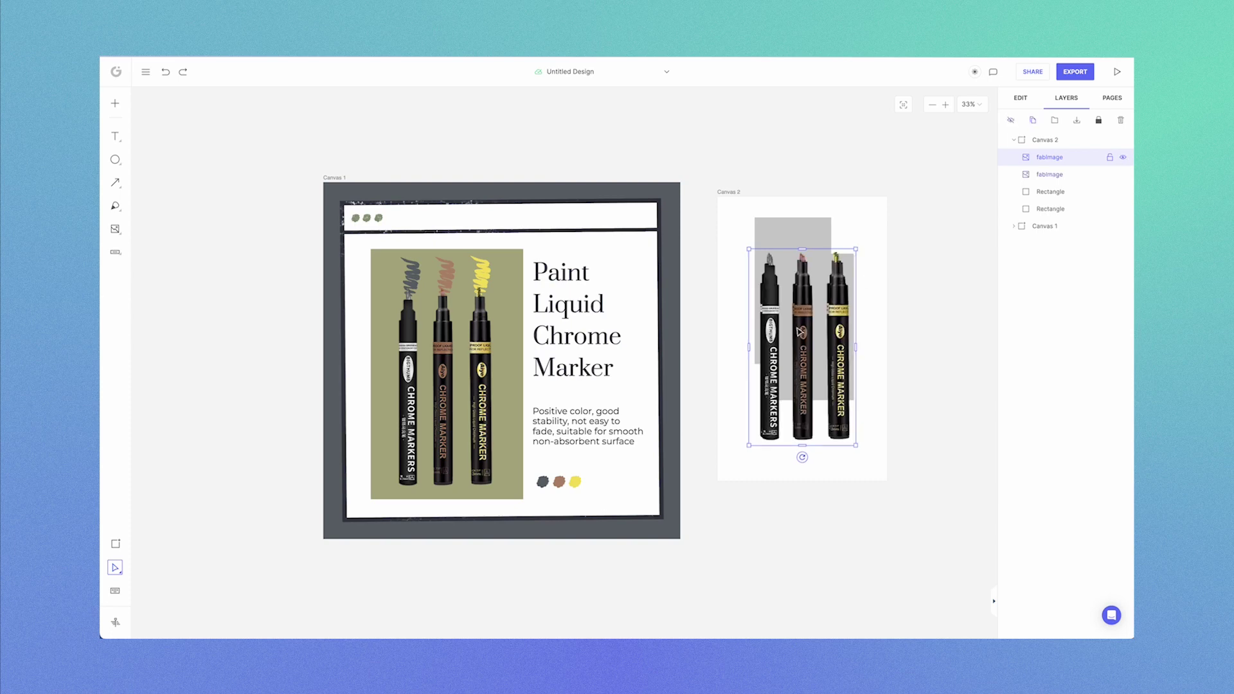
left_click(1077, 122)
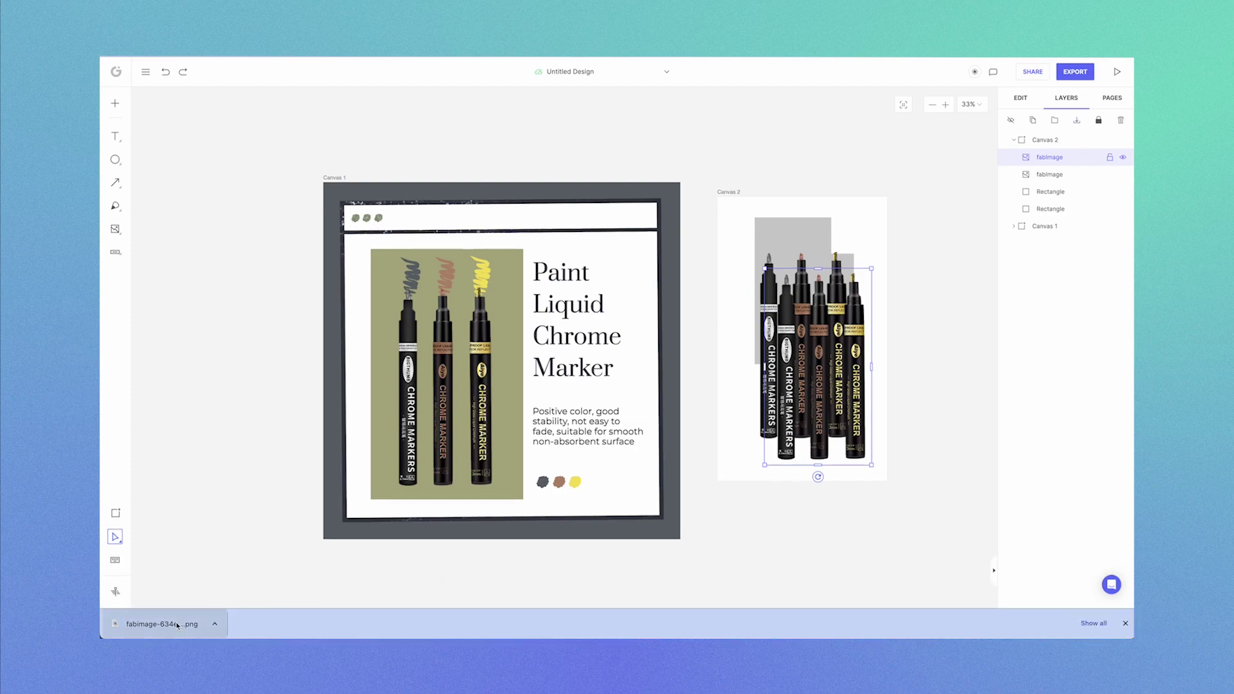
left_click(177, 624)
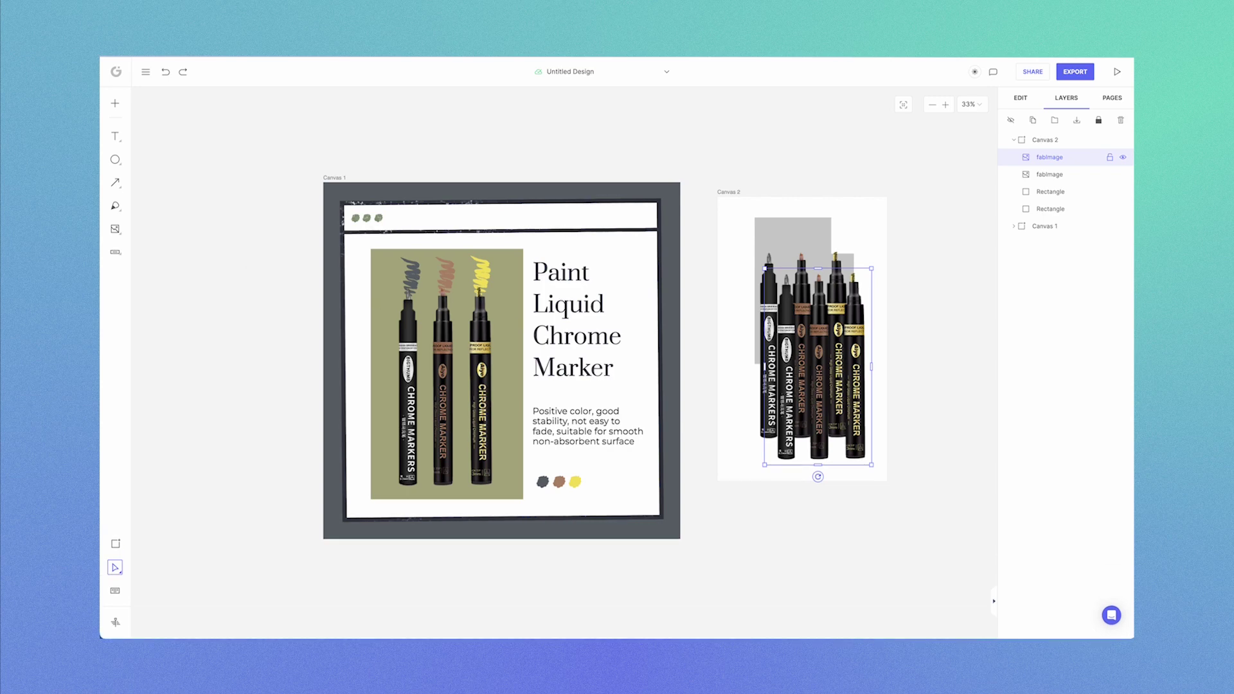
left_click(314, 62)
Delete the duplicated fabImage layer, leaving one marker image on Canvas 2.
left_click(1121, 122)
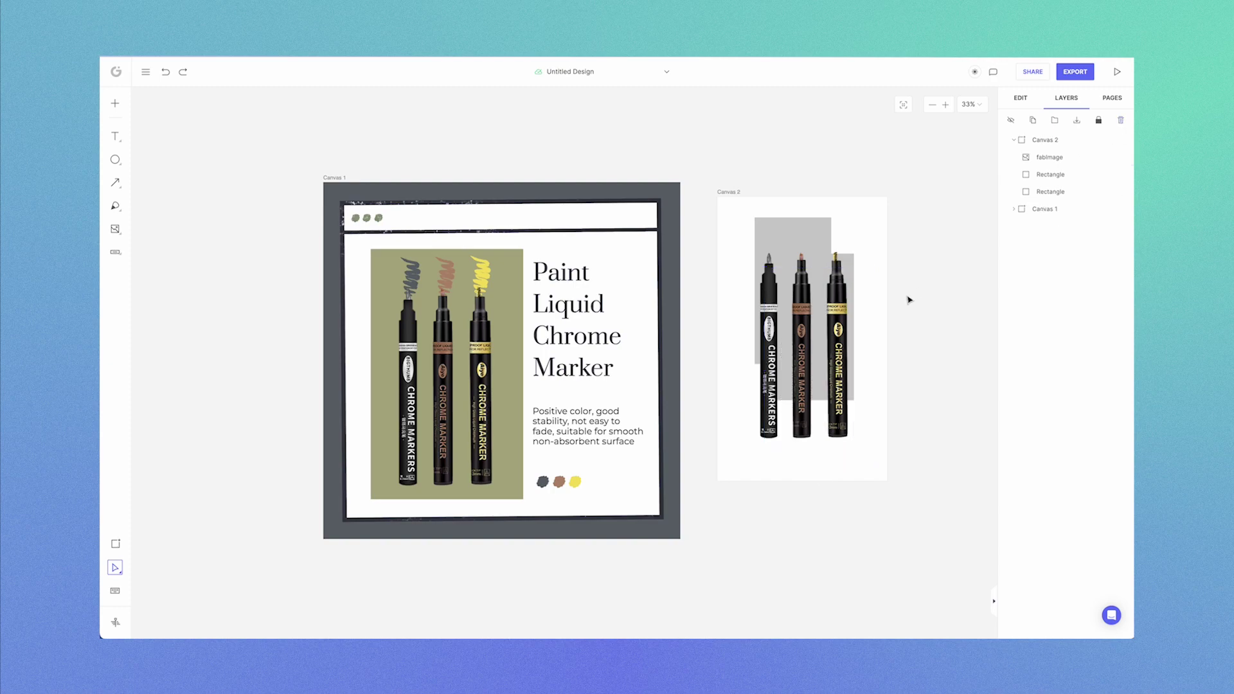